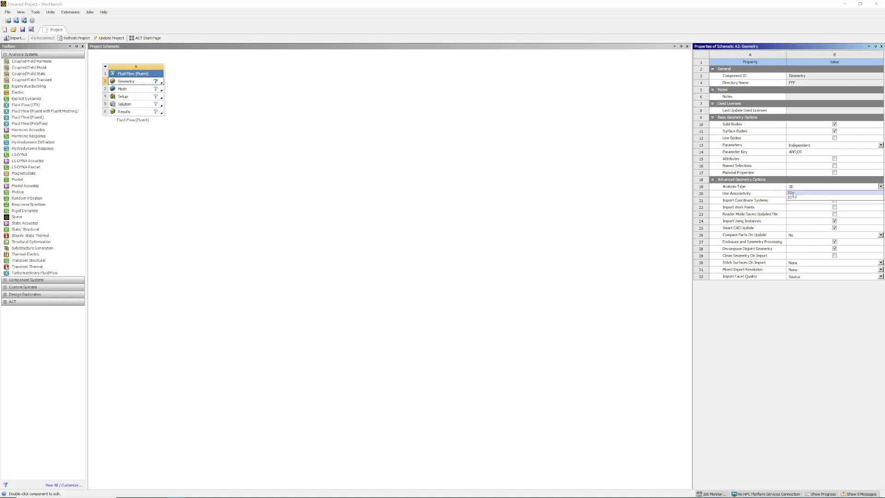
Step: Set the geometry's analysis type to 2D and open it in DesignModeler, allowing firewall access and dismissing the Discovery promotion
click(791, 197)
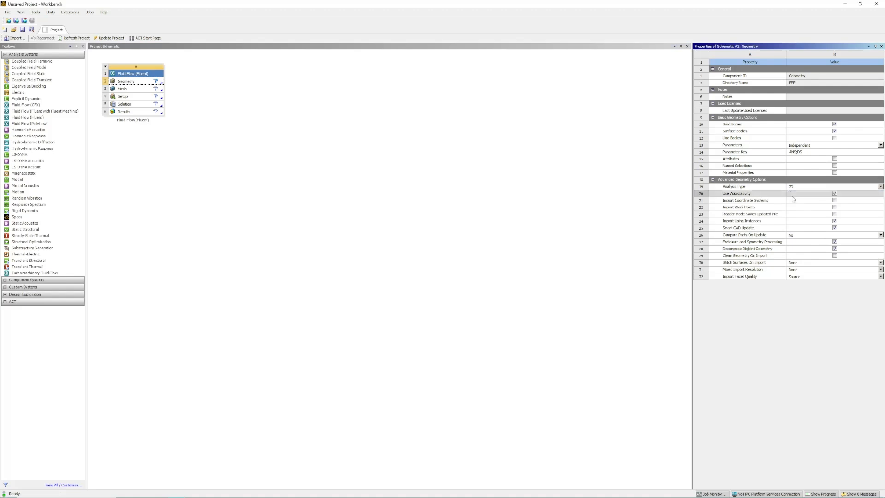
right_click(131, 83)
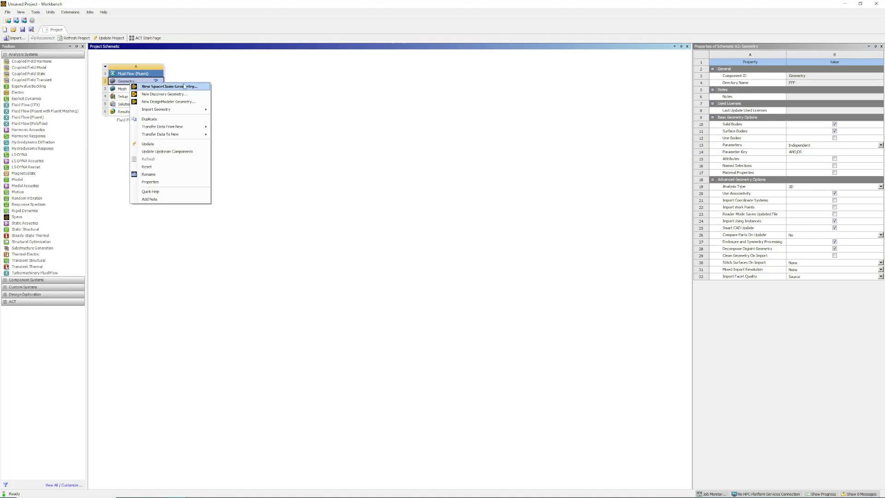
click(197, 102)
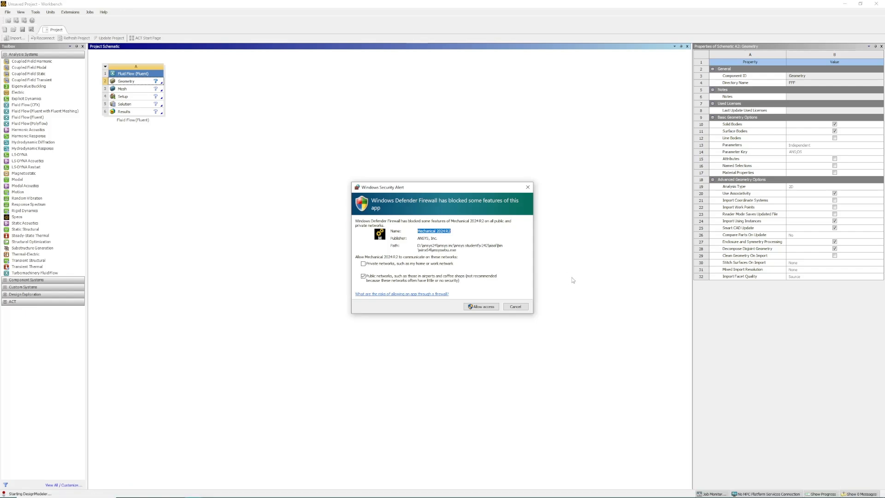
click(485, 308)
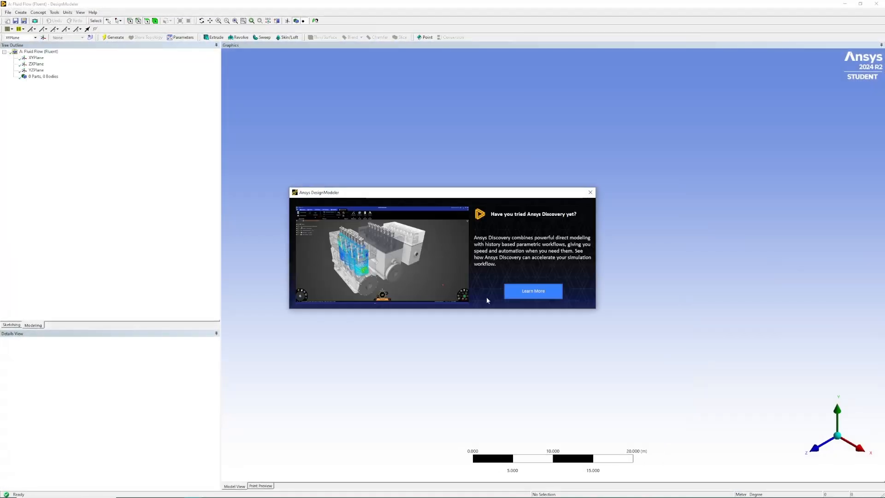
click(594, 196)
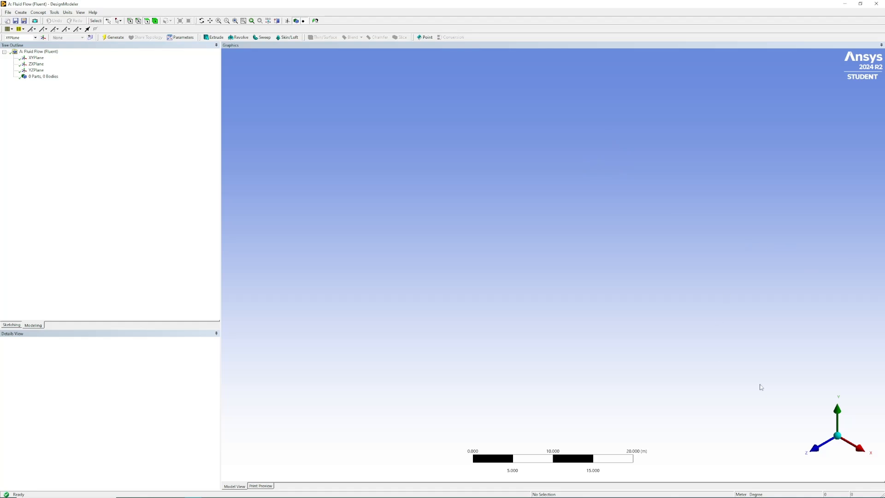
Step: Sketch a rectangle about 1.1 m wide and 1.04 m high on the XY plane with one corner at the origin
click(35, 58)
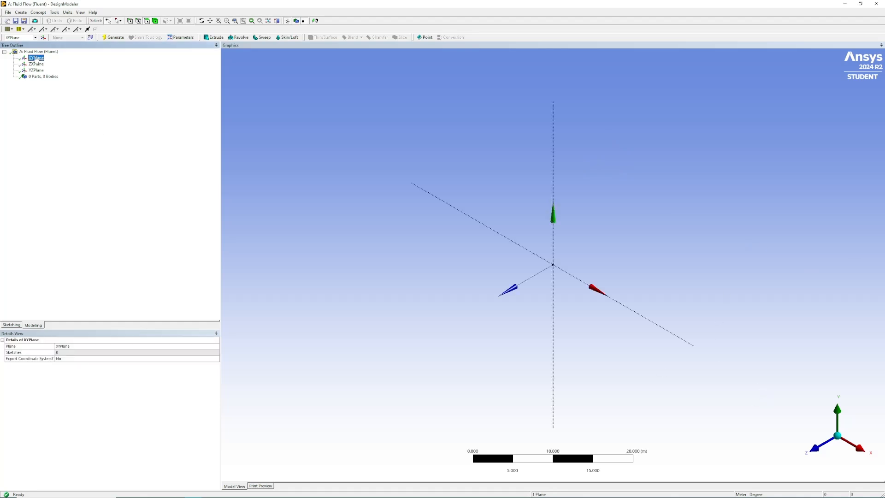
right_click(38, 61)
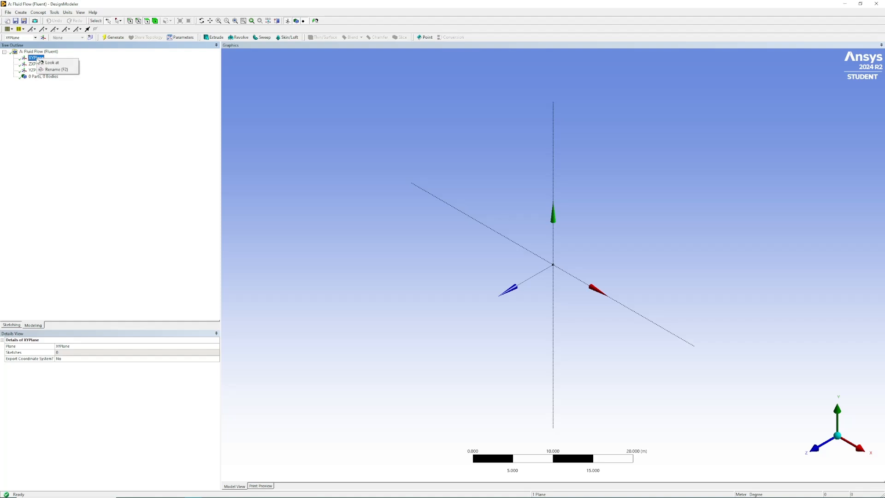
click(63, 63)
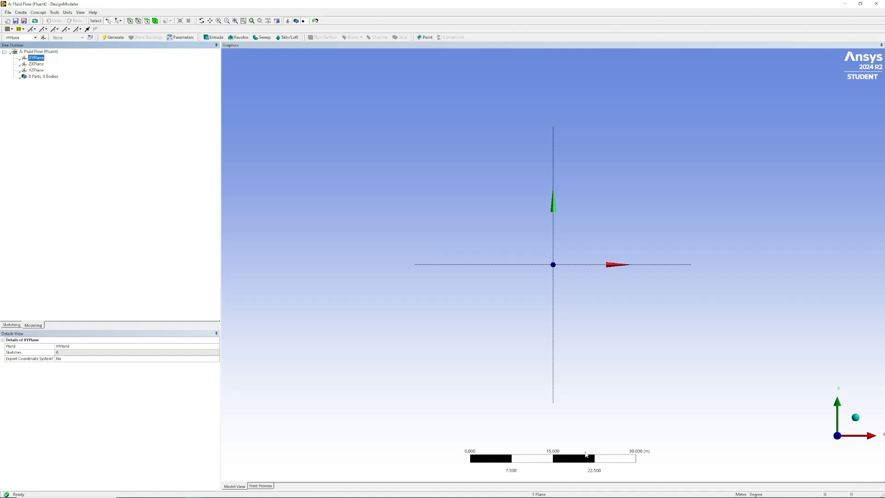
scroll(589, 461, up, 1)
scroll(589, 442, up, 5)
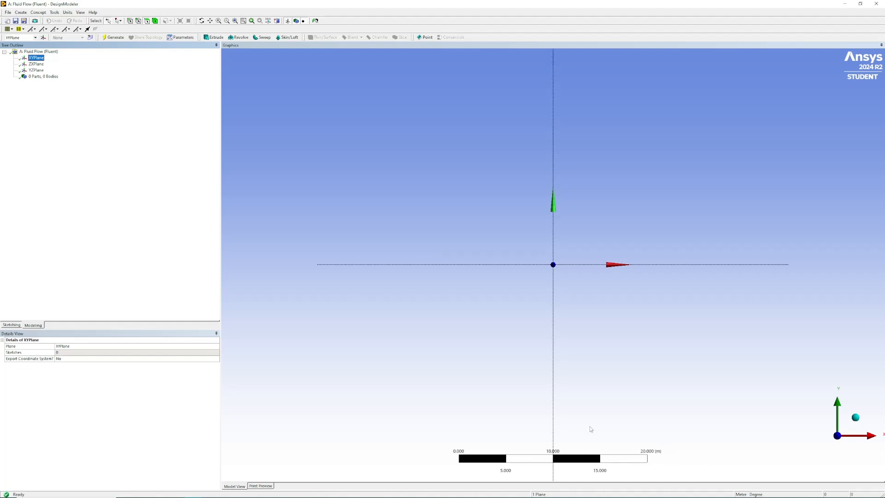
scroll(591, 417, up, 5)
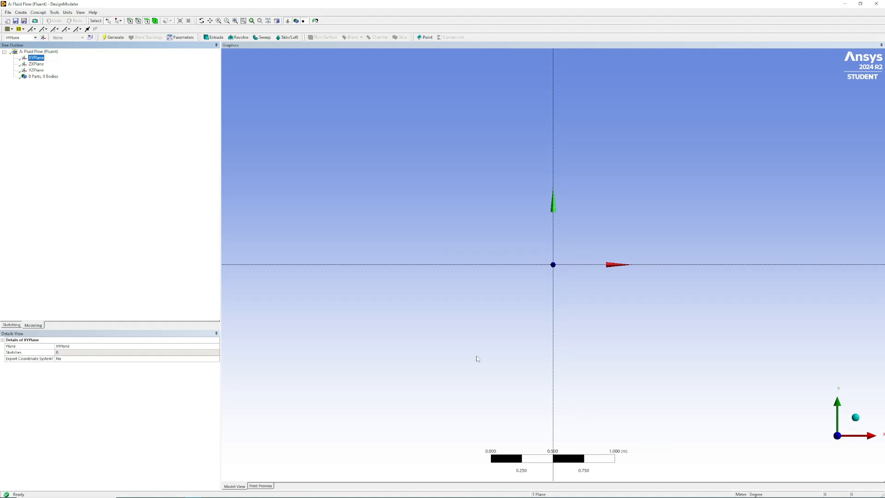
click(12, 325)
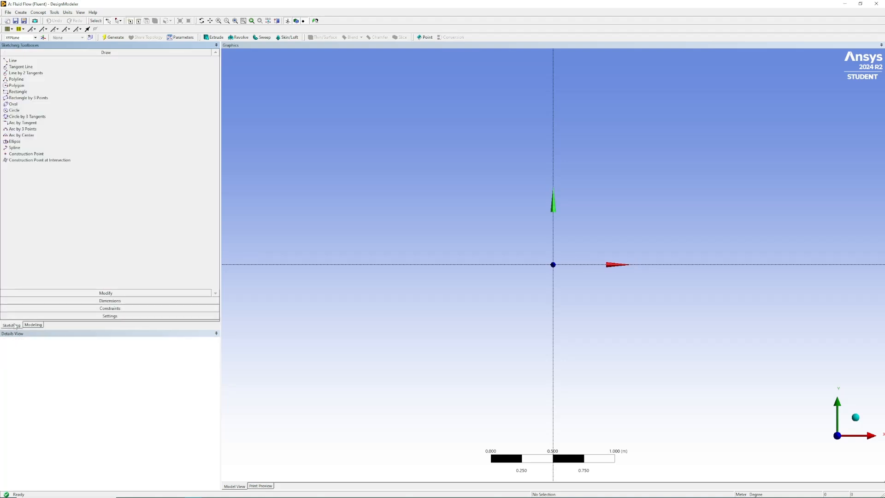
click(28, 93)
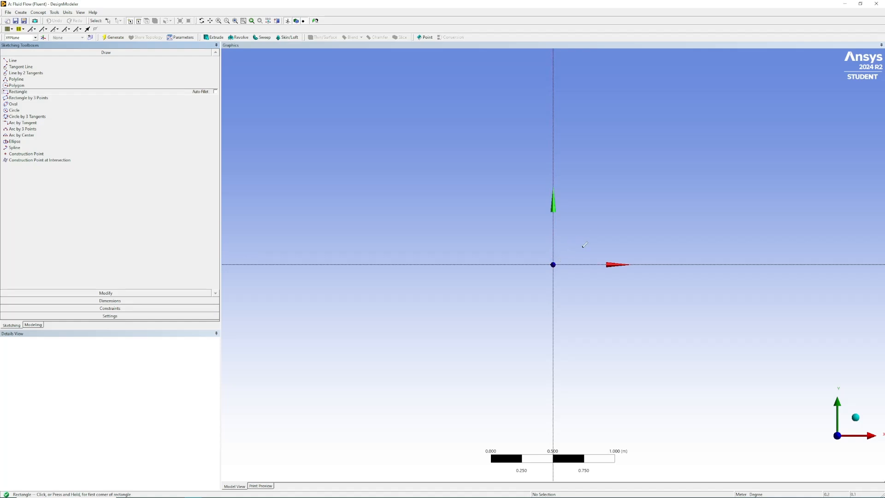
click(553, 264)
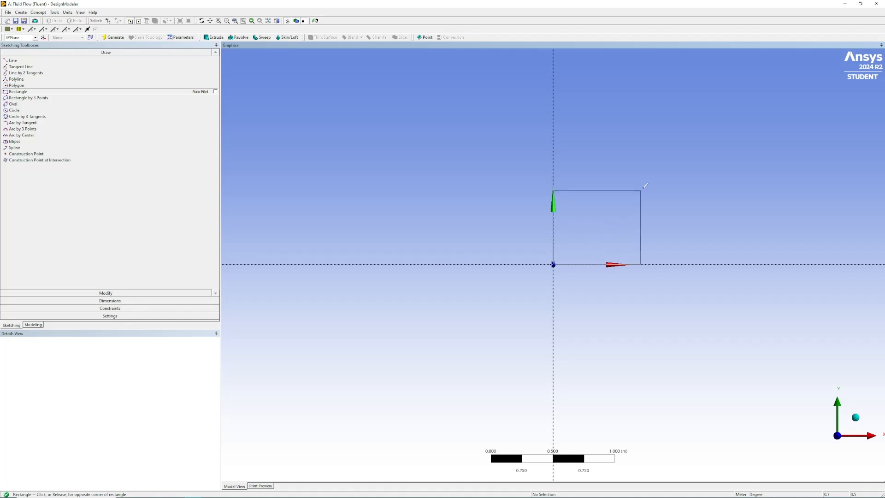
click(690, 135)
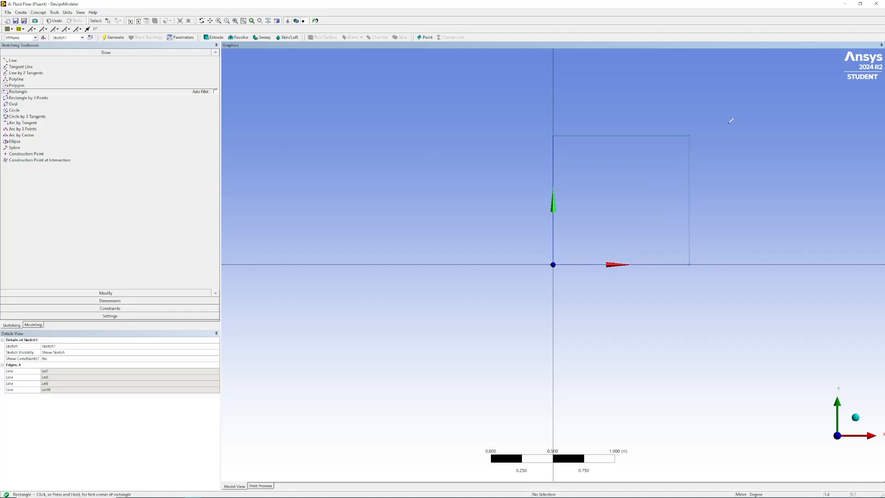
Step: Dimension the rectangle's vertical edge along the Y axis and its upper horizontal edge
click(107, 301)
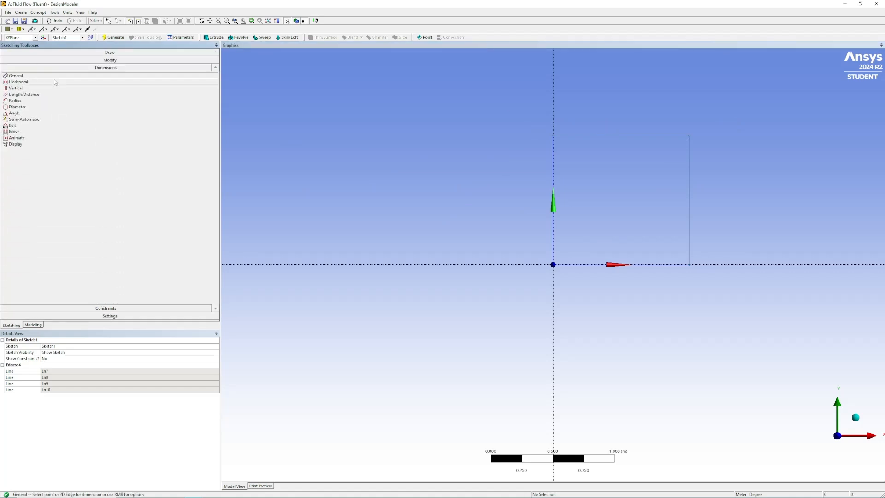
click(554, 161)
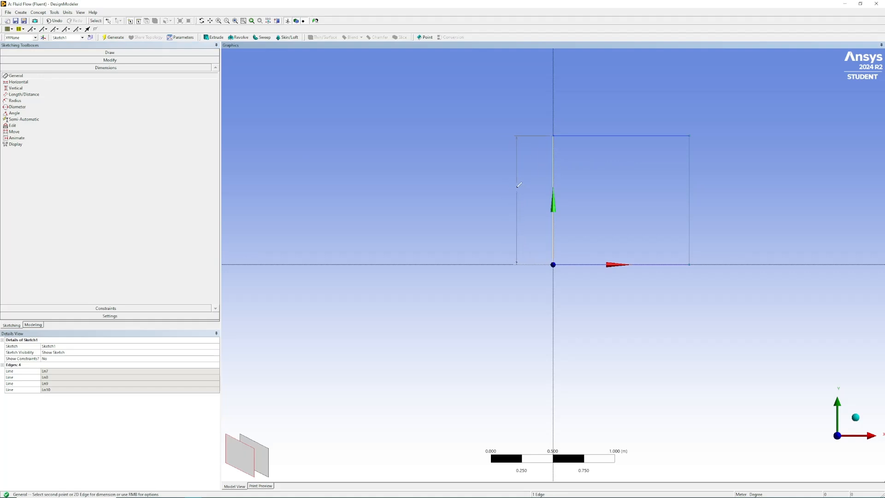
click(517, 186)
click(621, 136)
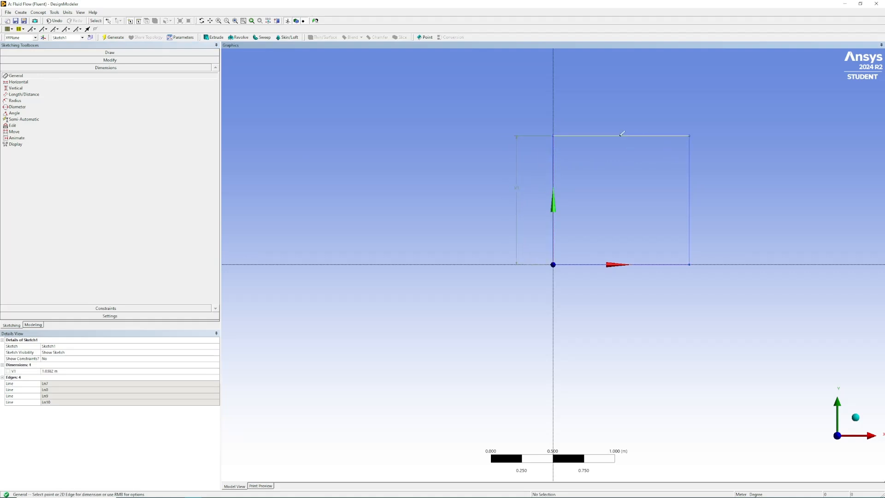
click(619, 121)
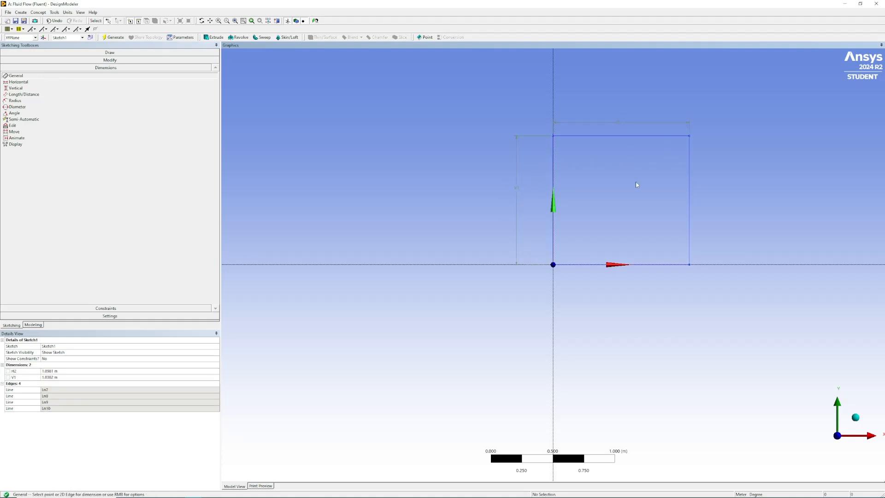
Step: Set both the rectangle's width and height to 0.5 m
click(77, 370)
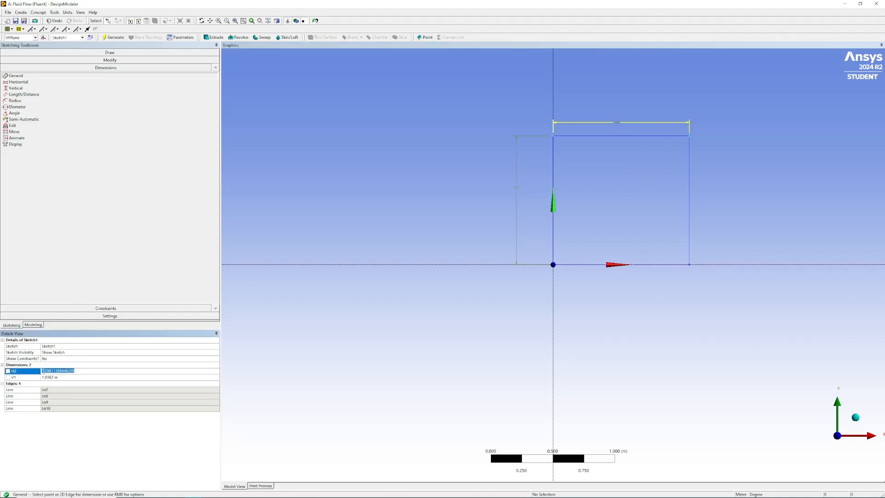
text(0.5)
click(61, 378)
text(0.5)
key(Return)
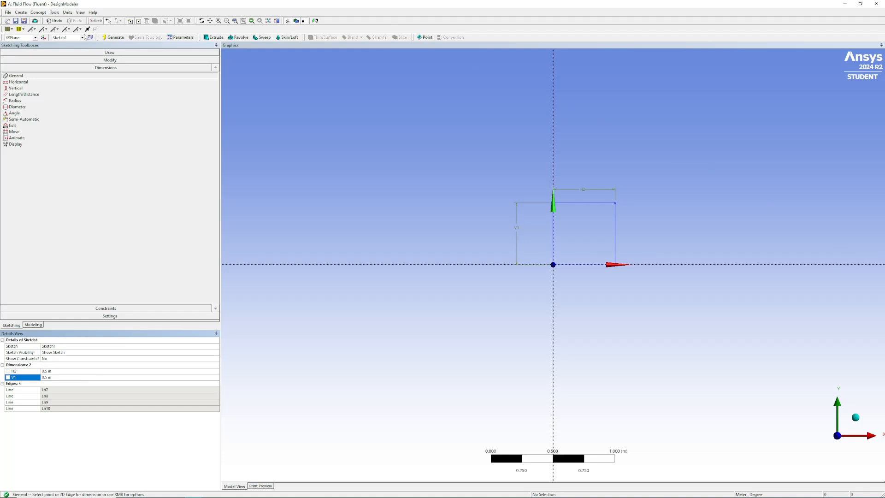
Step: Generate a surface from Sketch1 and select the resulting surface body
click(41, 13)
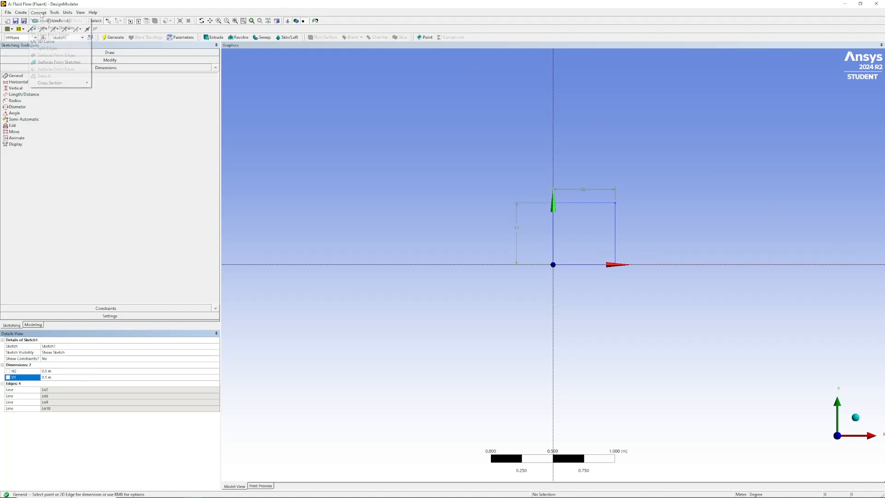
click(59, 63)
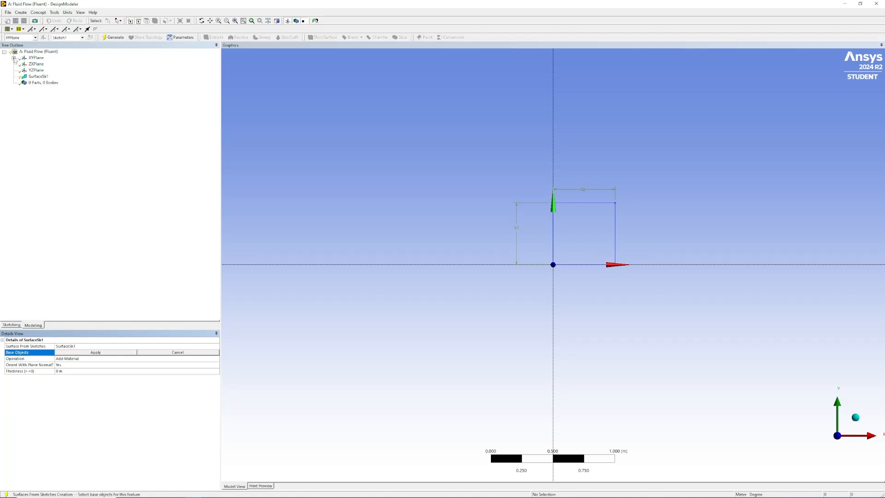
click(14, 58)
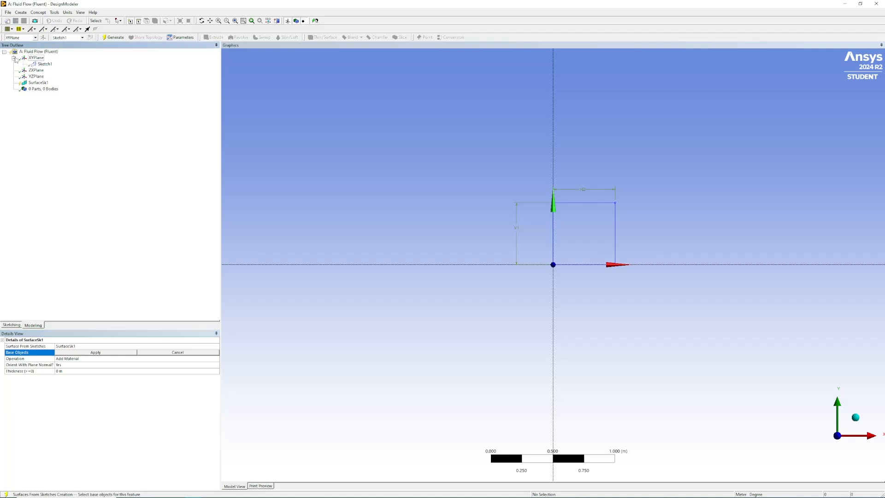
click(45, 64)
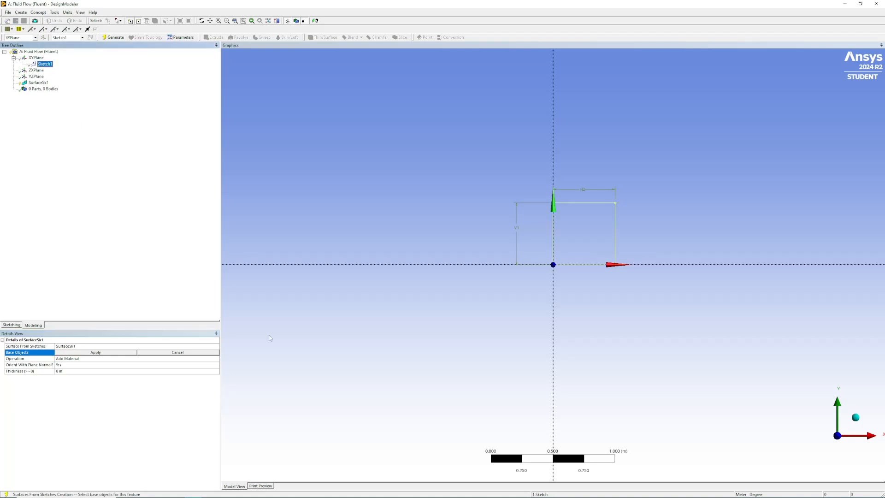
click(77, 354)
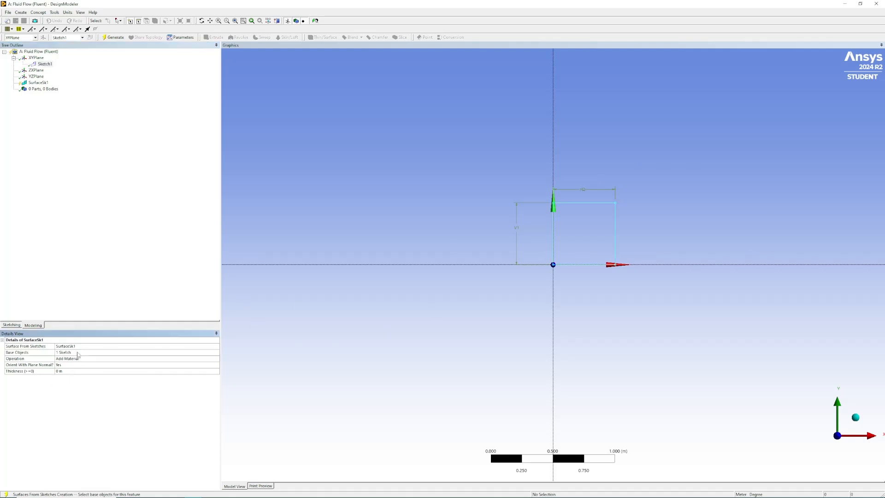
click(110, 38)
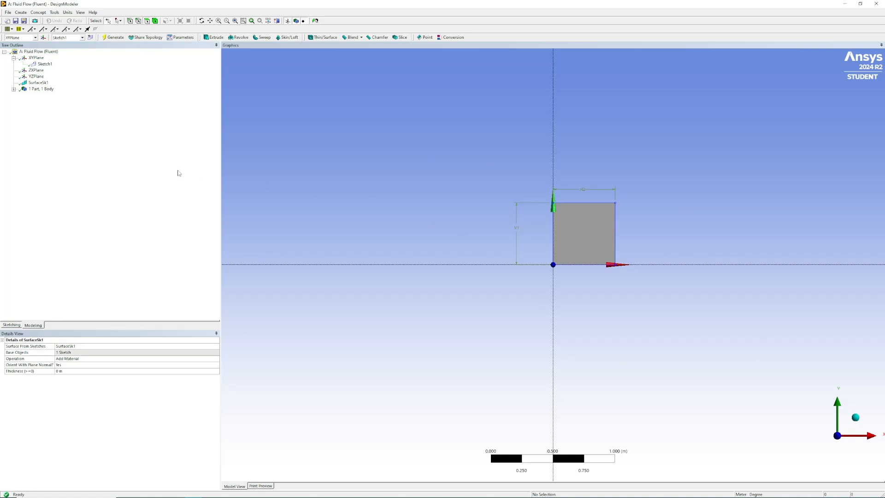
click(13, 89)
click(48, 95)
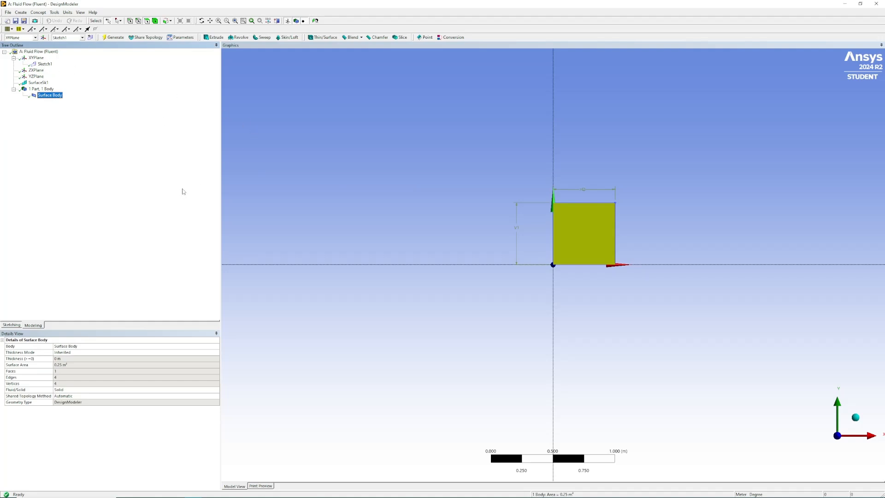
Step: Create a named selection called walls from the left, bottom and right edges of the square surface
click(138, 21)
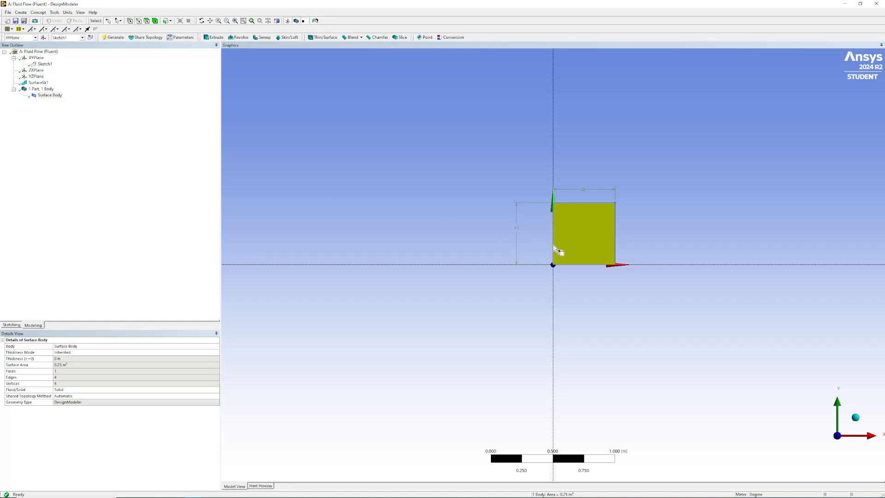
click(555, 248)
ctrl+click(586, 265)
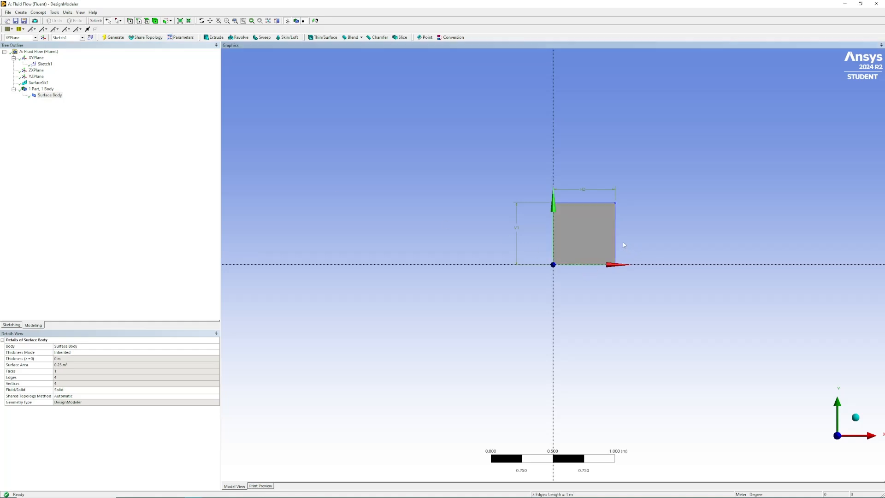
ctrl+click(616, 241)
right_click(617, 247)
click(646, 366)
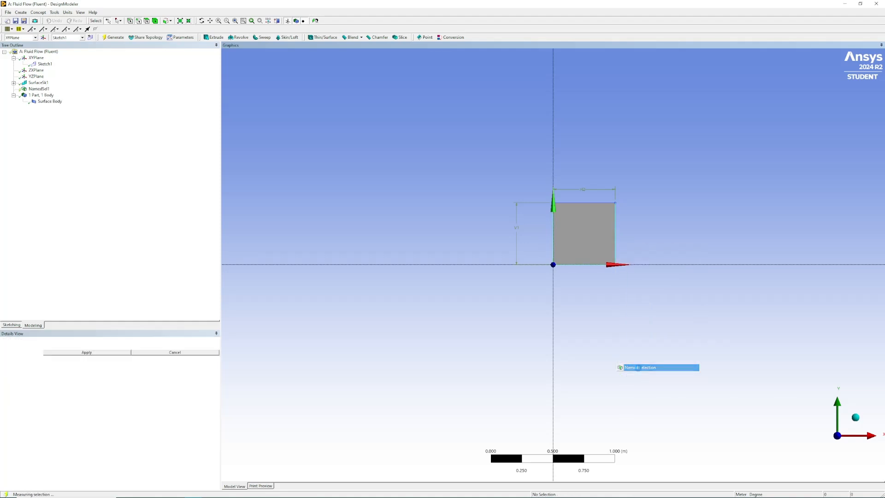
click(59, 346)
text(walls)
key(Return)
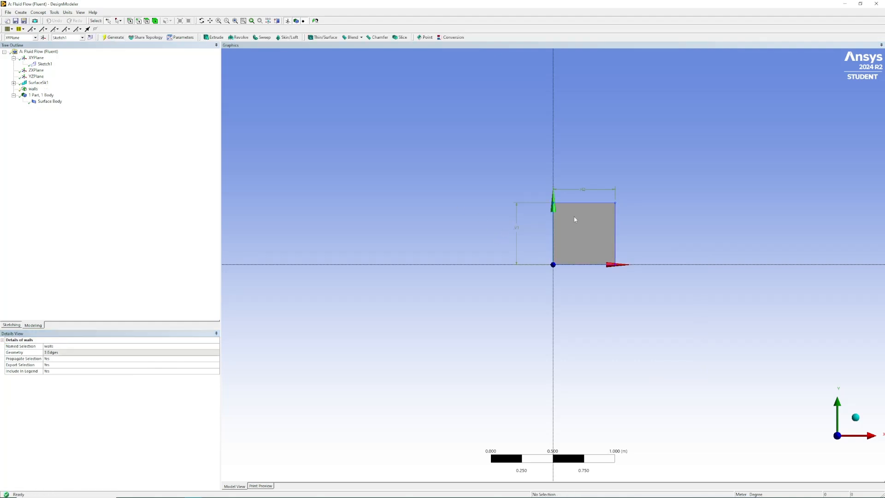
Step: Create a named selection called moving_wall from the top edge of the square and generate it
click(585, 205)
right_click(585, 204)
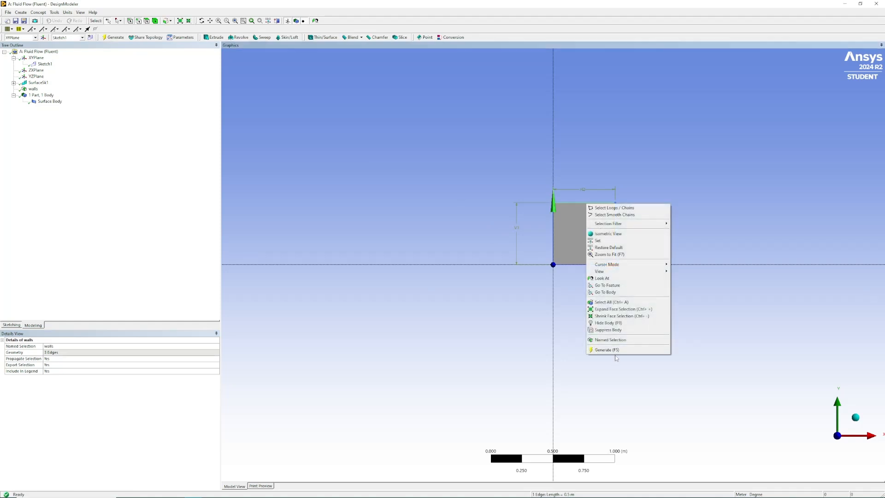
click(623, 340)
click(59, 345)
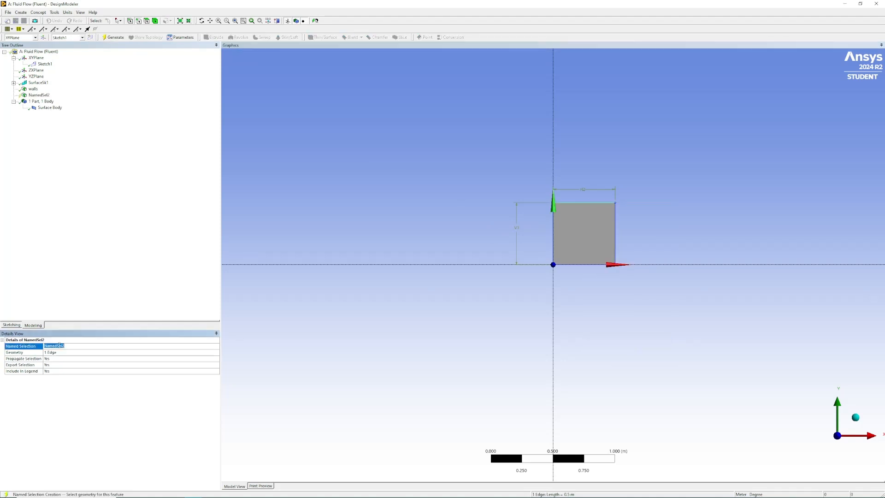
text(moving_wall)
key(Return)
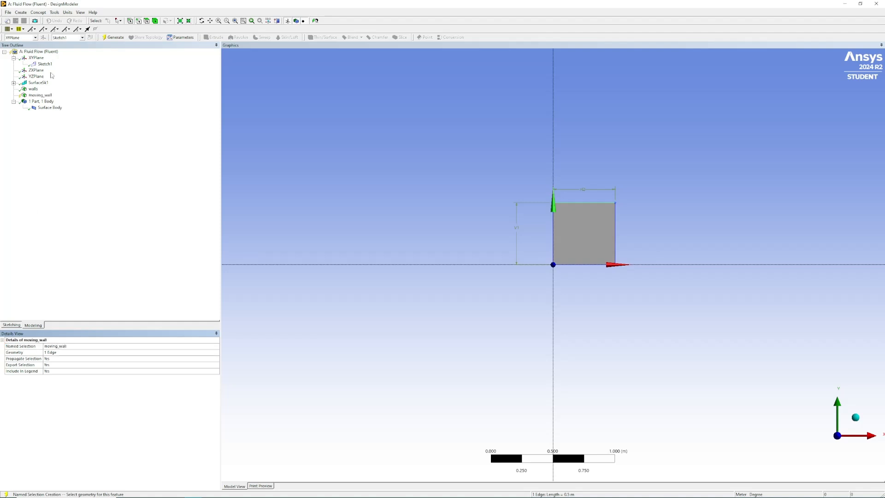
click(116, 39)
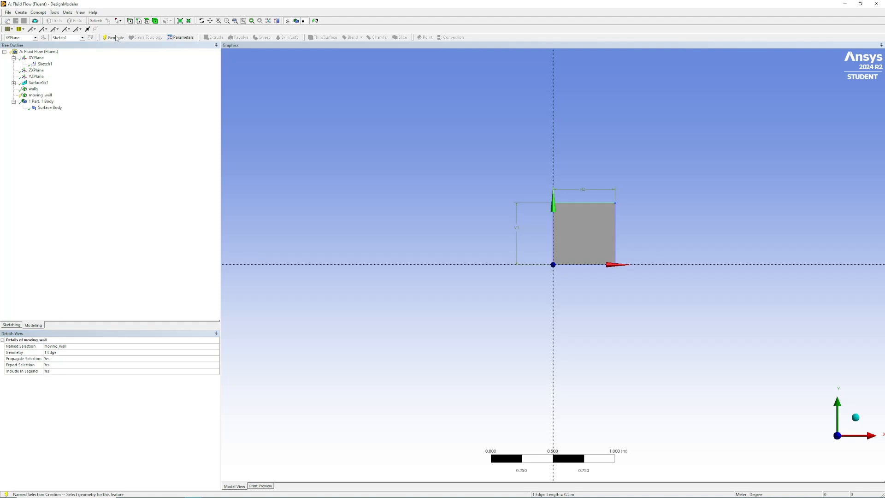
Step: Define the surface body of the square as Fluid
click(55, 108)
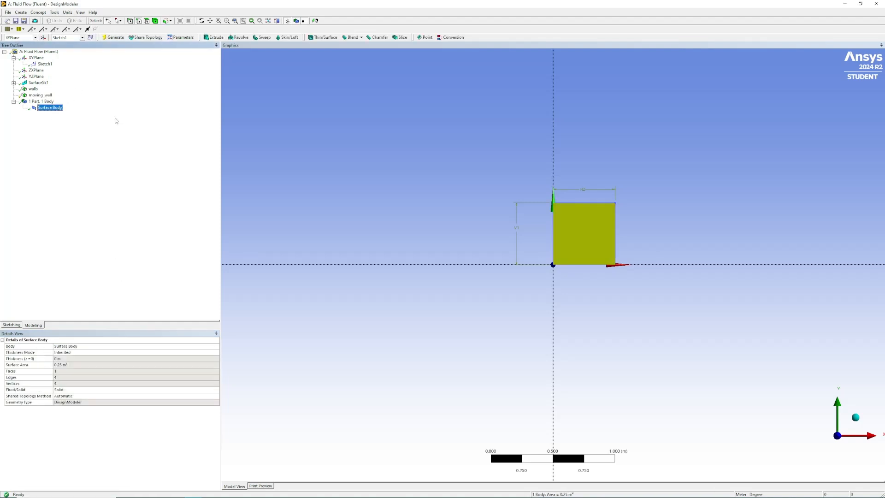
click(66, 392)
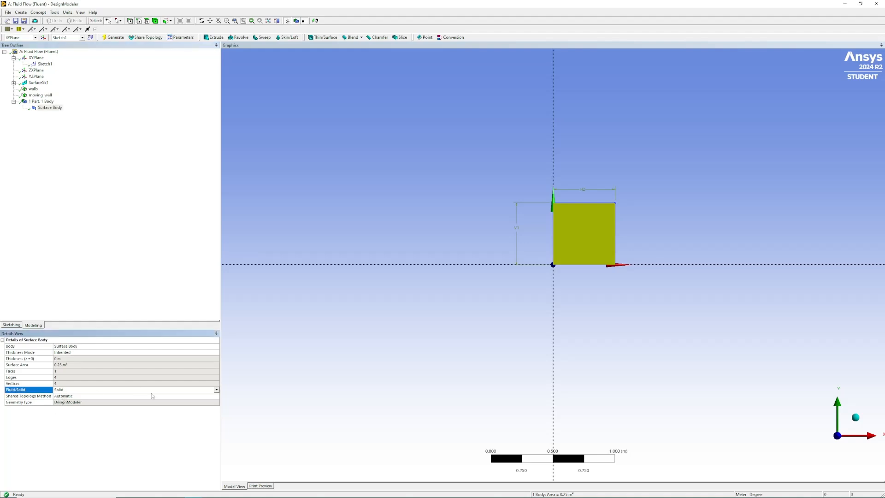
click(216, 390)
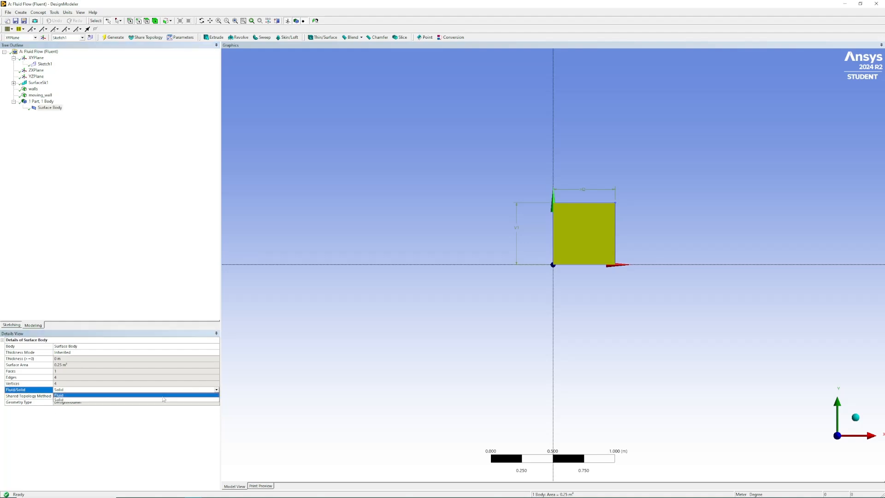
click(137, 395)
click(164, 209)
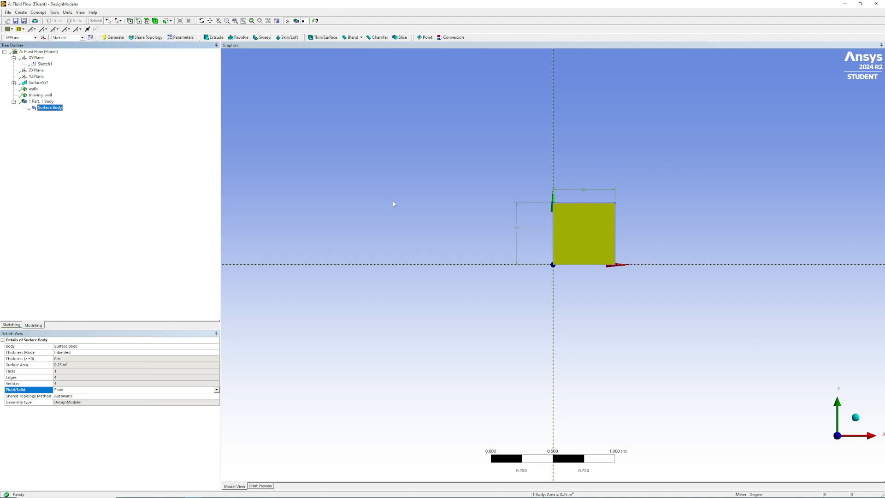
click(657, 173)
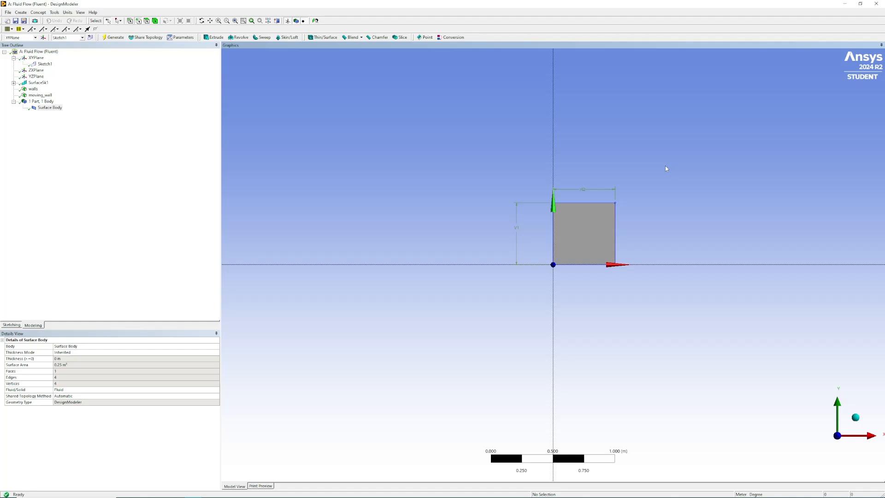
Step: Close the geometry editor, open the Mesh cell from the Workbench schematic and generate a mesh with the default settings
click(877, 5)
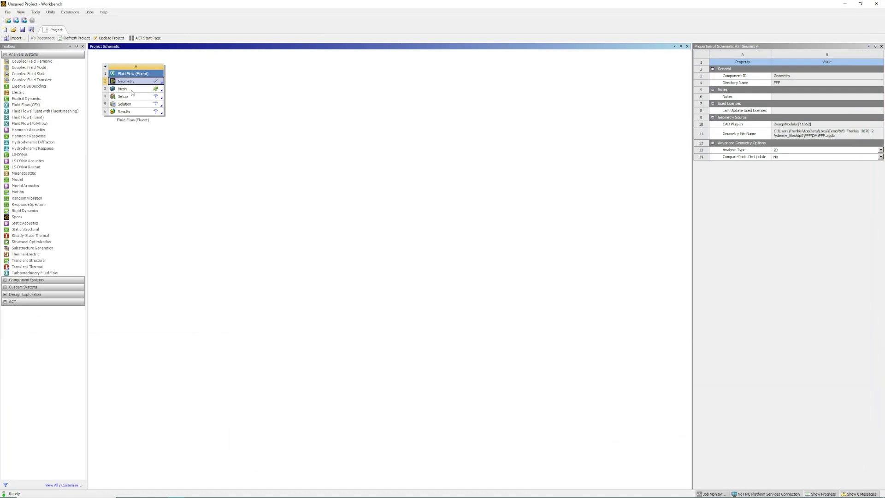
double_click(132, 91)
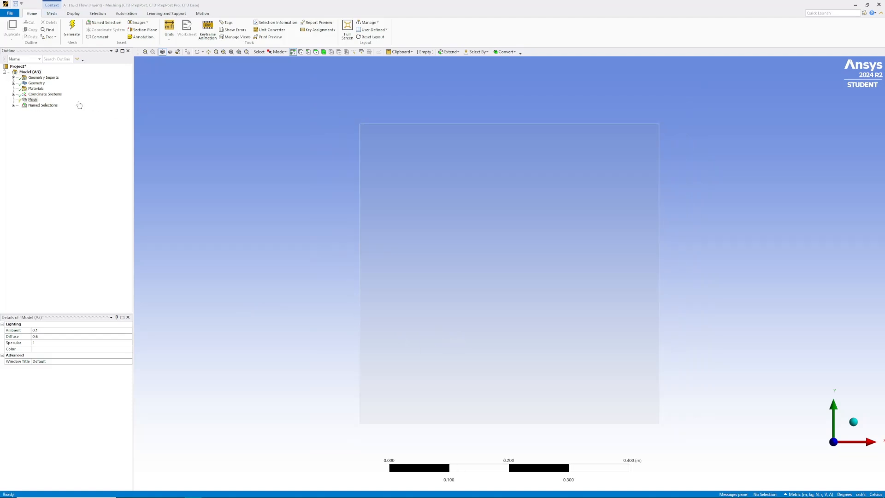
click(72, 26)
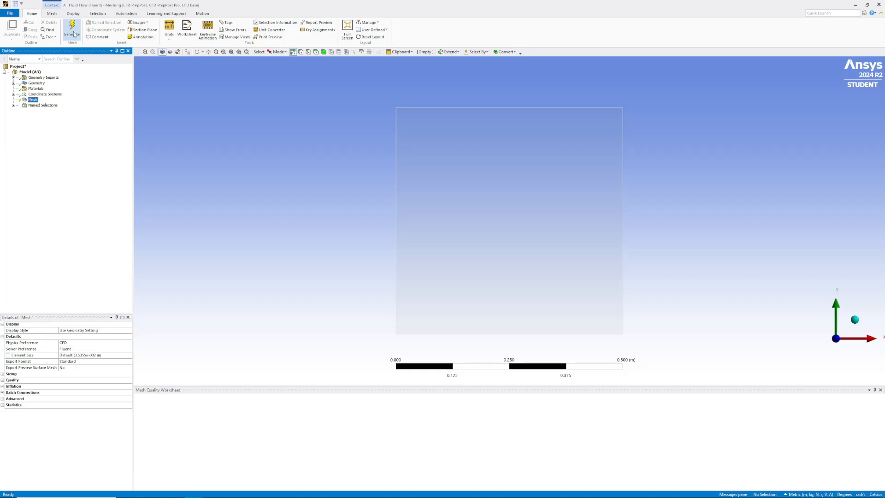
click(72, 31)
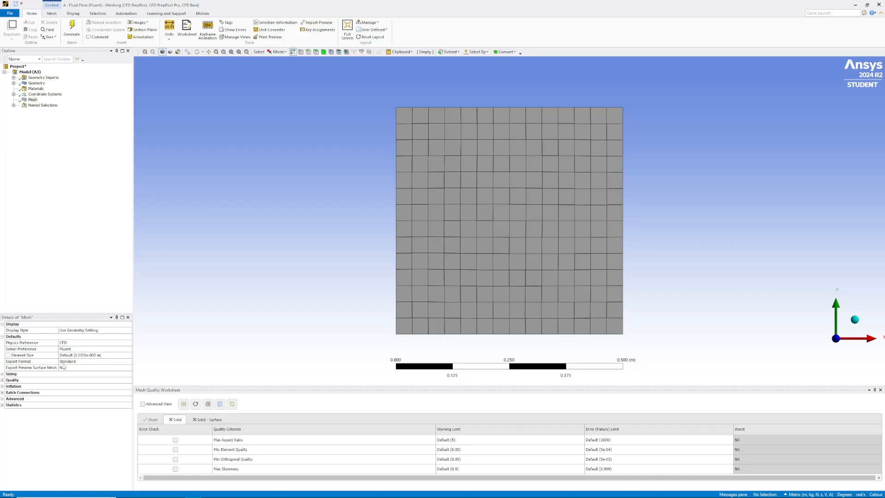
Step: Insert a mesh sizing control and scope it to all four edges of the square
right_click(36, 101)
mouse_move(76, 109)
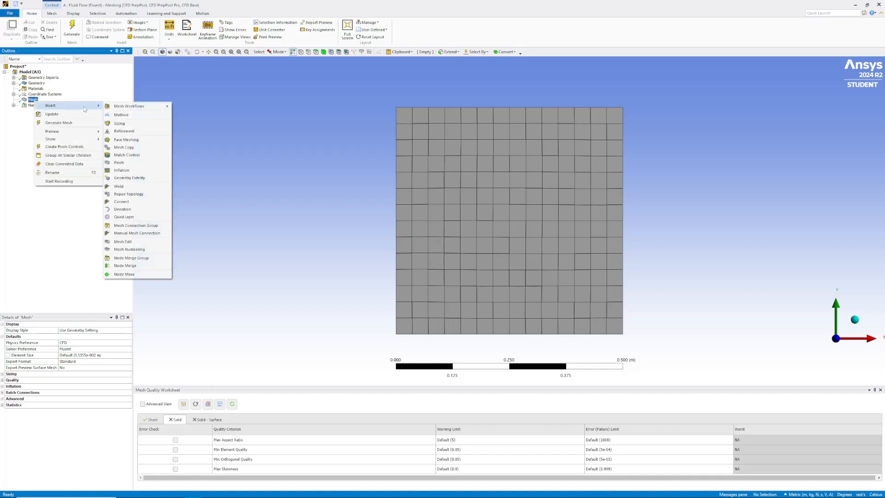
click(120, 124)
scroll(386, 205, down, 3)
click(280, 51)
click(287, 67)
drag(301, 135, 726, 425)
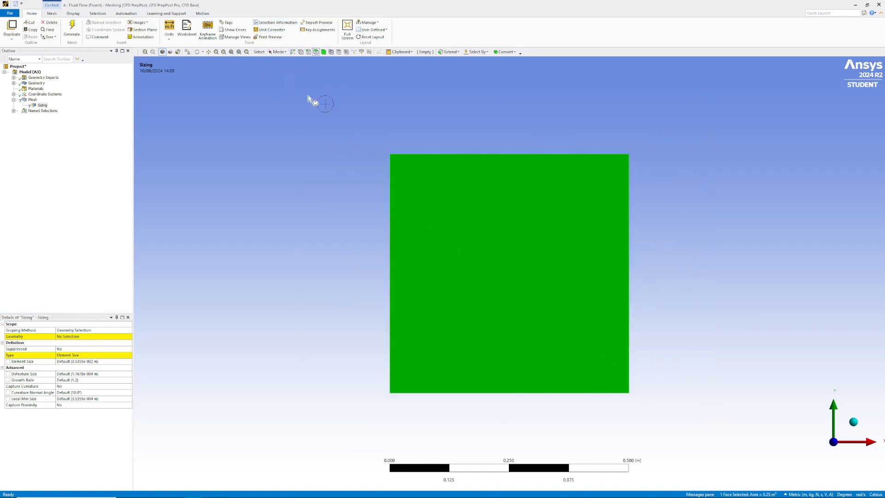
click(309, 51)
drag(360, 131, 699, 412)
click(69, 337)
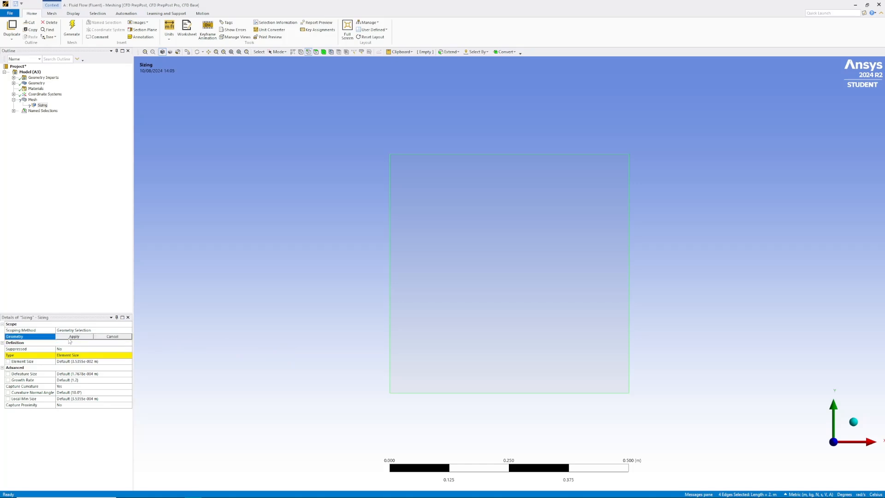
click(74, 336)
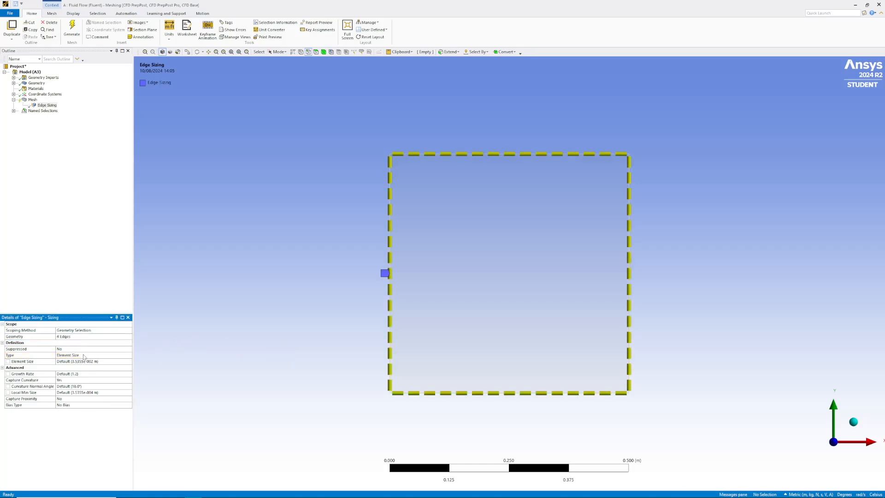
Step: Set the edge sizing to Number of Divisions with 75 divisions and regenerate the mesh
click(83, 356)
click(129, 355)
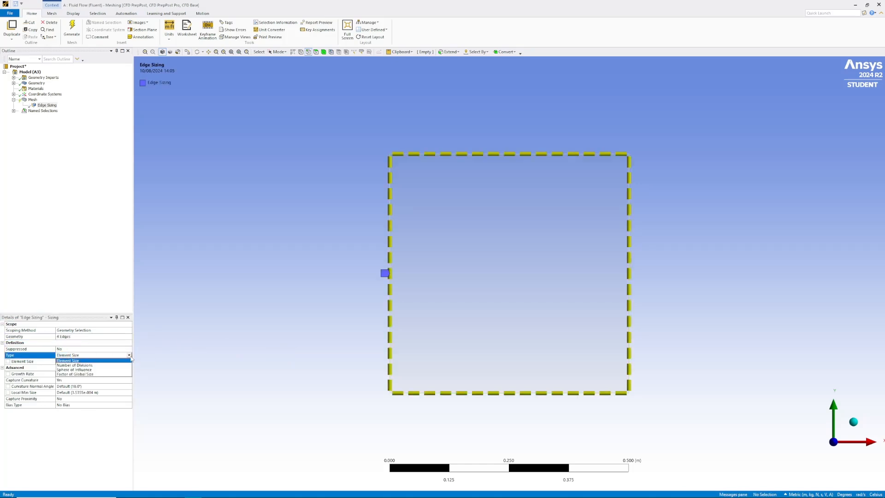
click(122, 365)
click(75, 362)
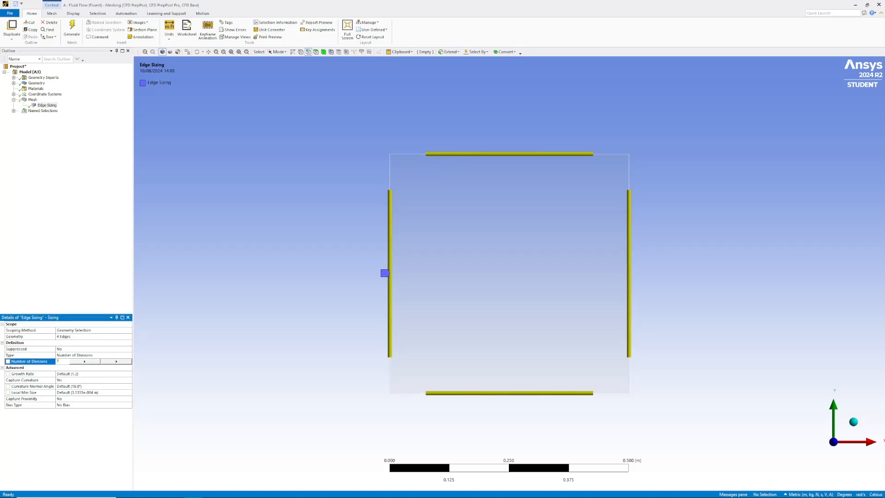
text(75)
key(Return)
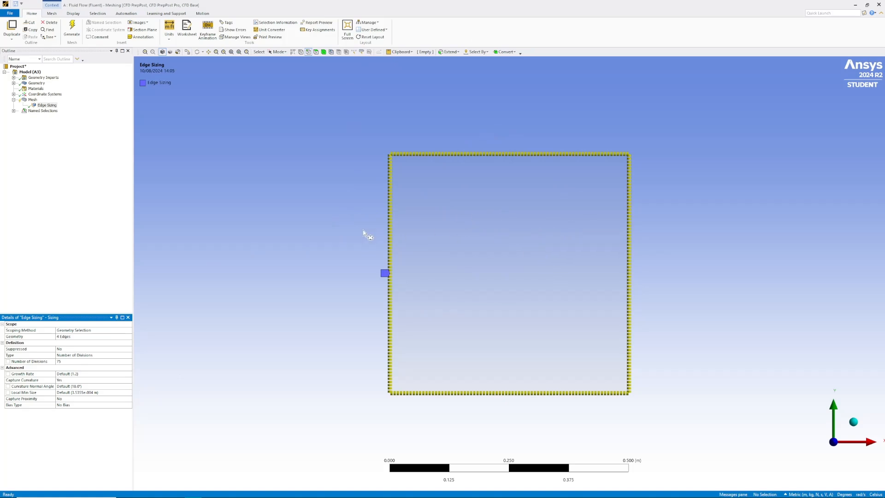
click(78, 27)
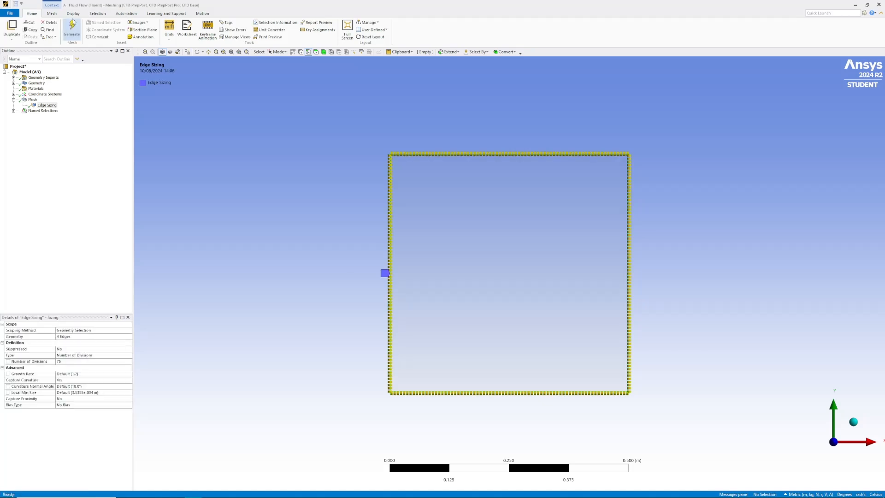
click(32, 100)
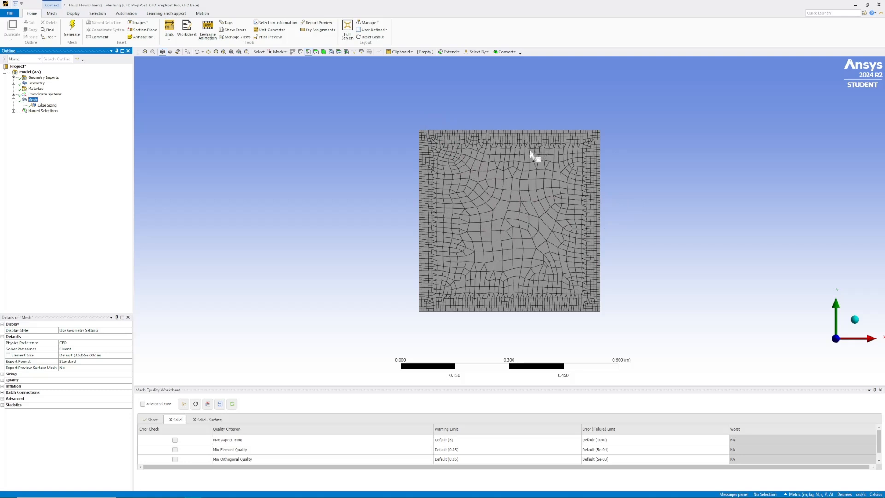
Step: Add a face meshing control on the square face and regenerate the mesh
right_click(31, 99)
mouse_move(49, 103)
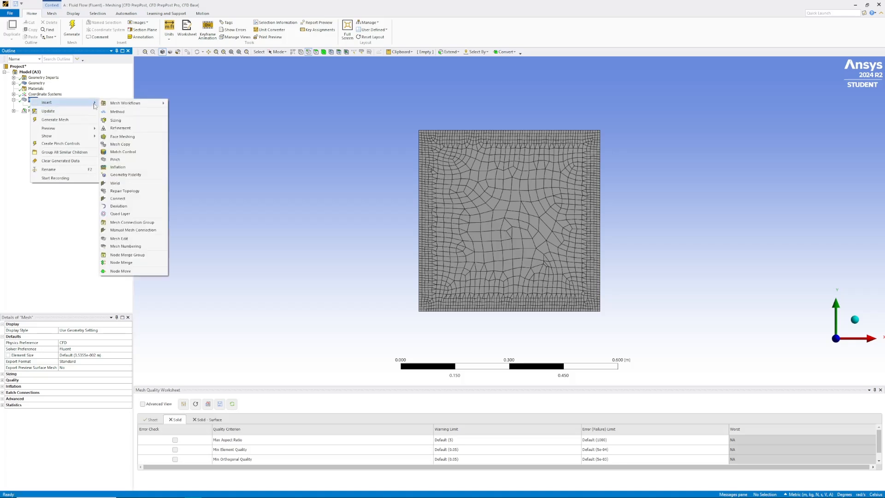
click(142, 140)
click(278, 52)
click(284, 61)
click(517, 217)
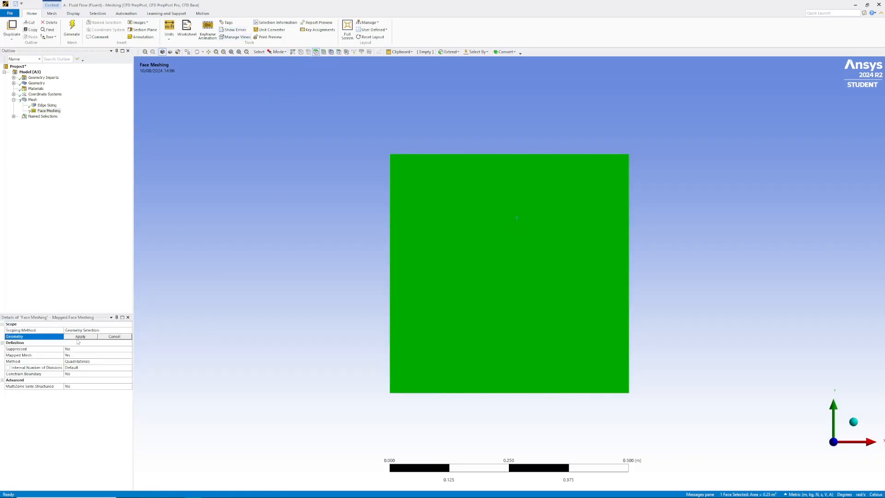
click(81, 337)
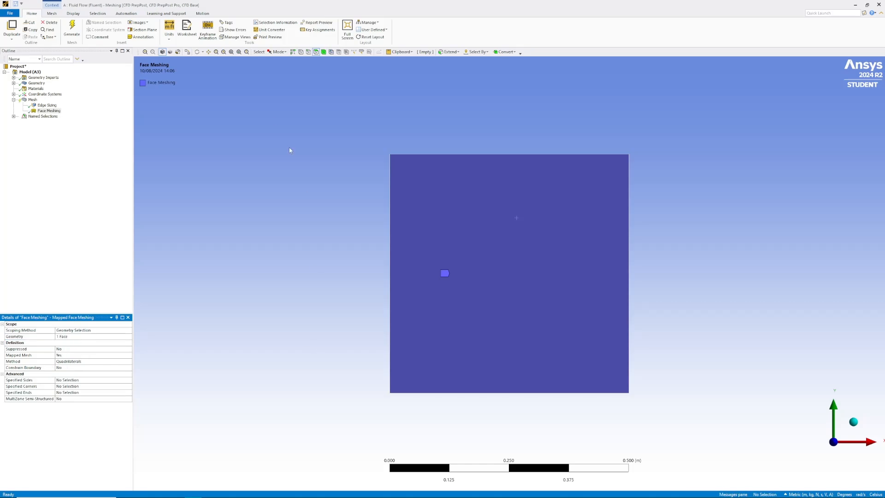
click(71, 28)
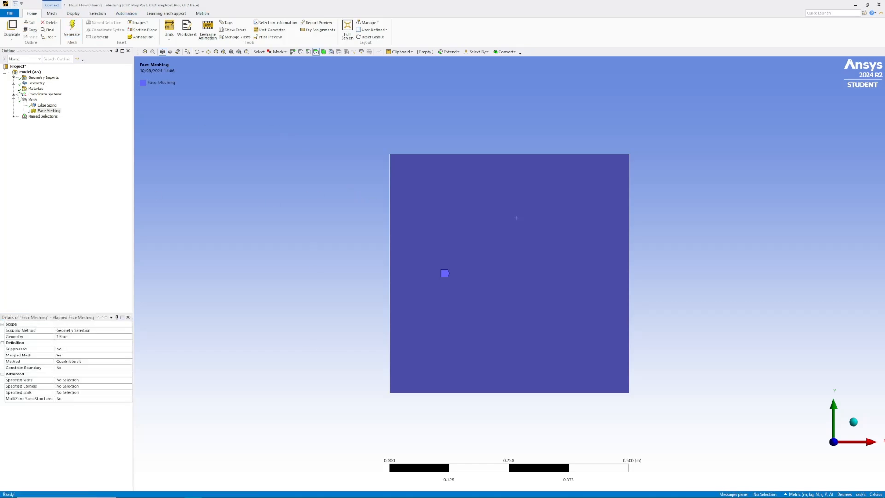
click(33, 100)
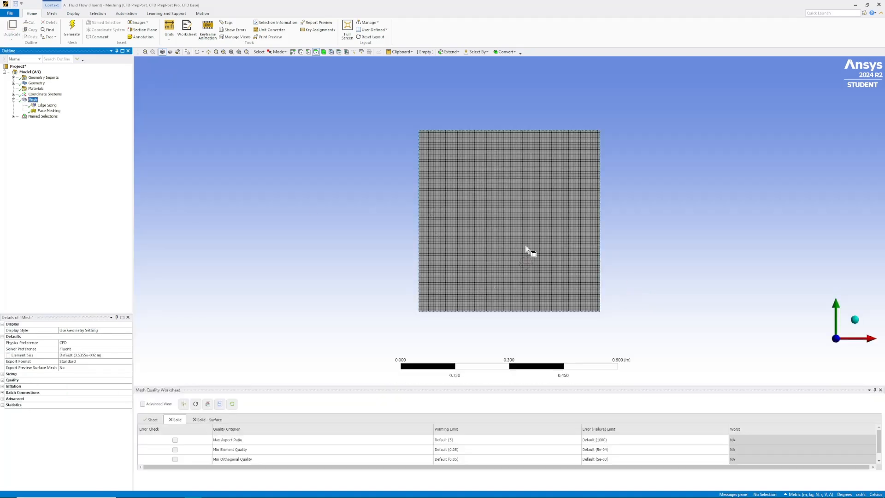
scroll(537, 252, up, 3)
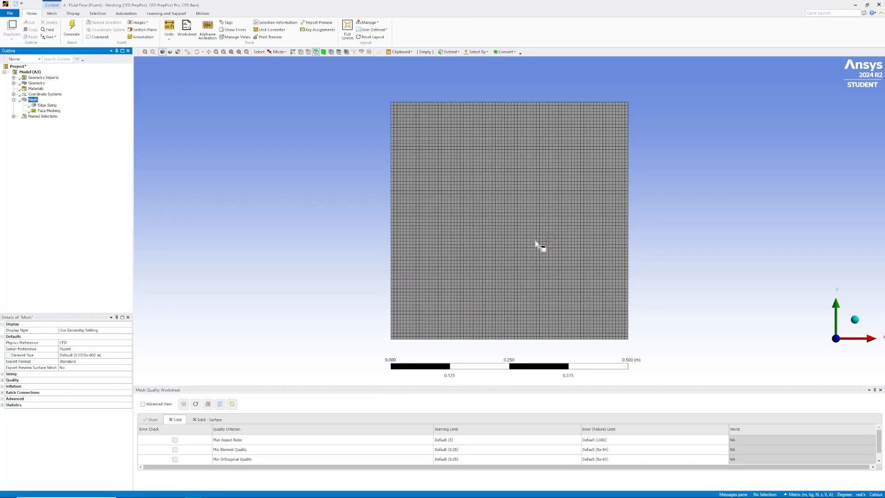
Step: Check which edges belong to the walls and moving_wall named selections
click(14, 116)
click(40, 122)
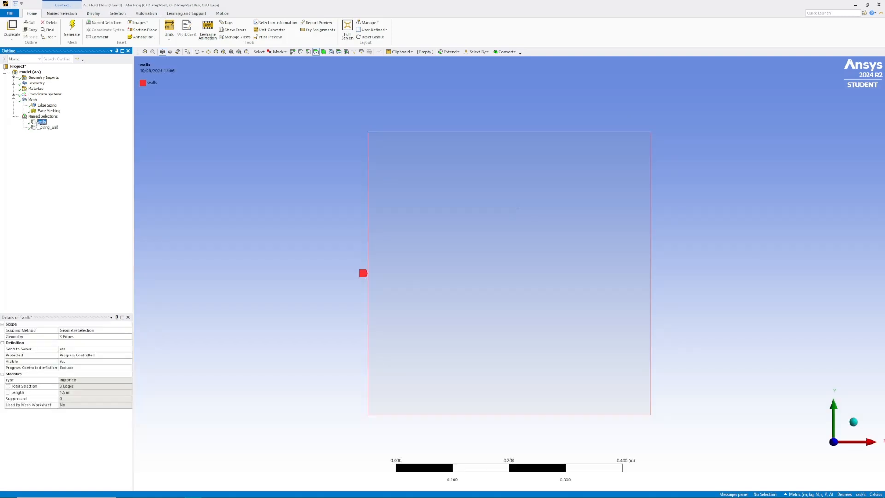
click(46, 128)
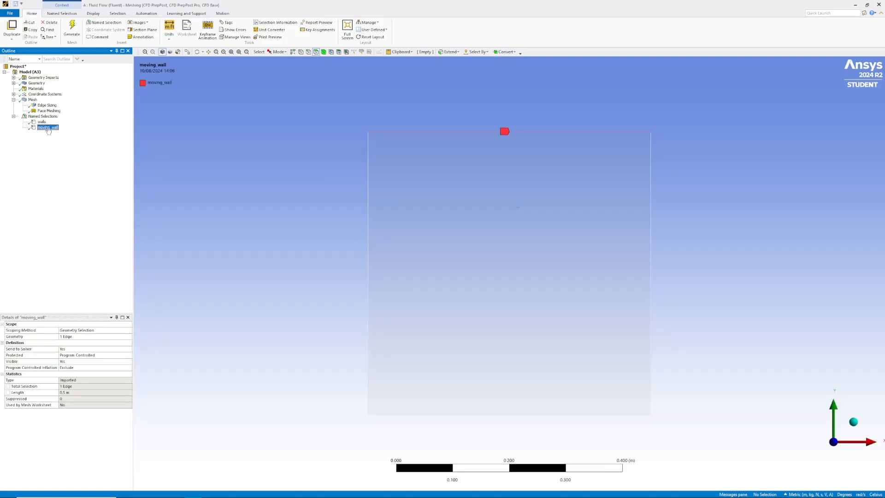
Step: Update the mesh and close the meshing application to return to the Workbench project schematic
click(32, 100)
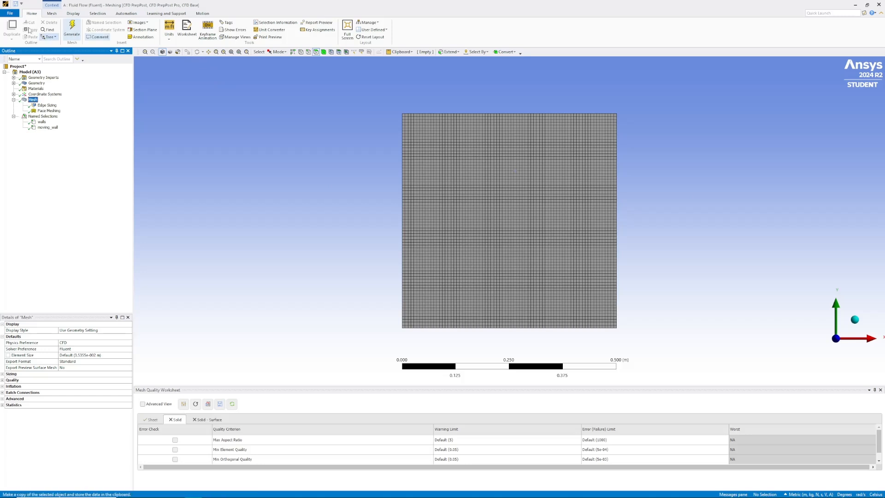
click(52, 14)
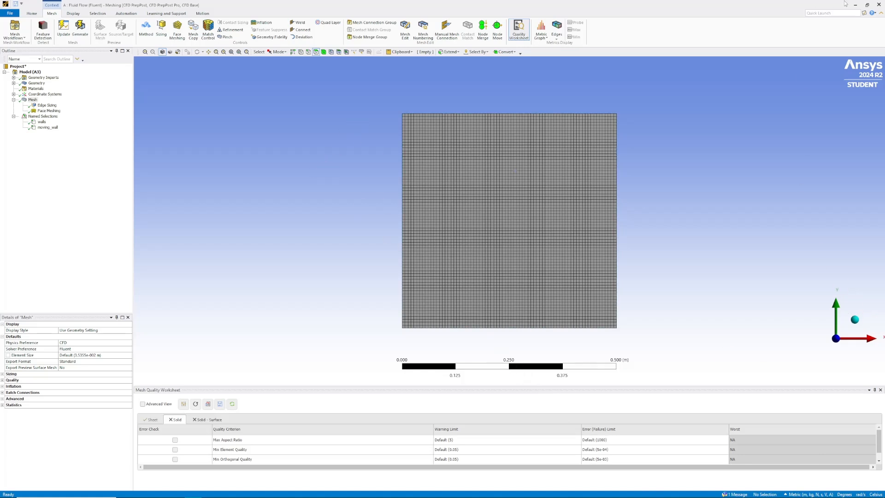
click(879, 6)
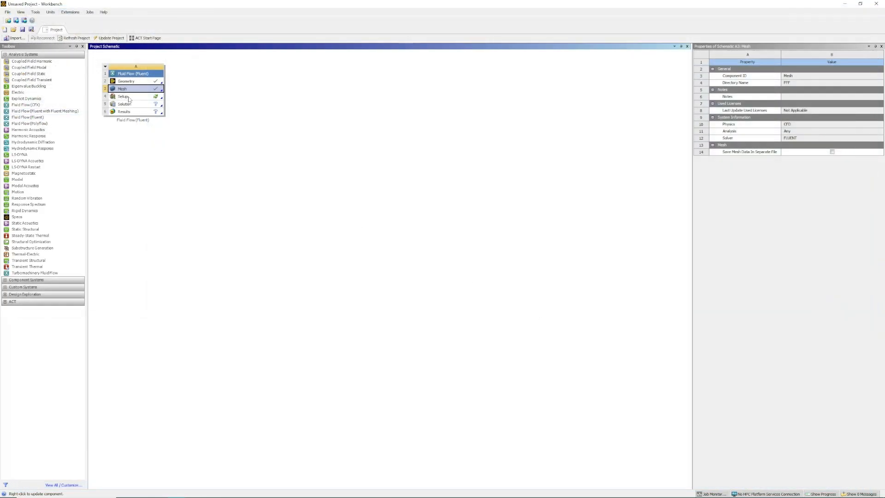
Step: Launch Fluent from the Setup cell with Double Precision and 4 solver processes, and dismiss the Key Behavioral Changes notice
double_click(128, 97)
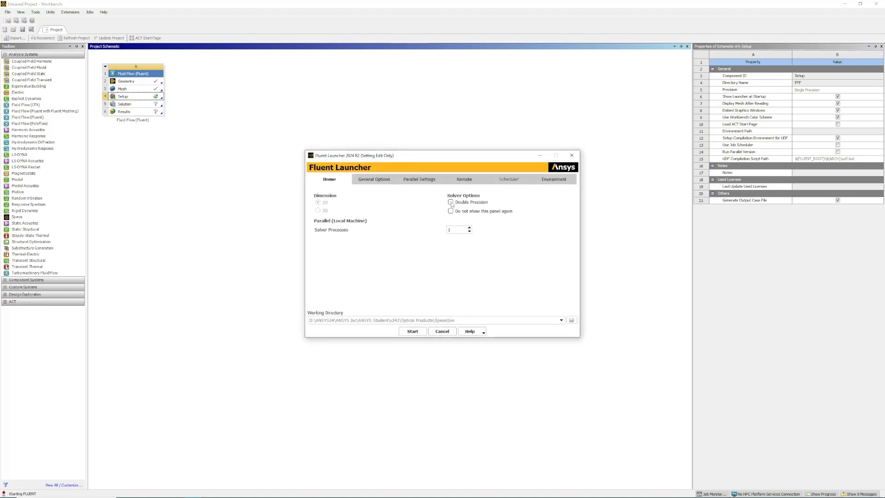
click(451, 203)
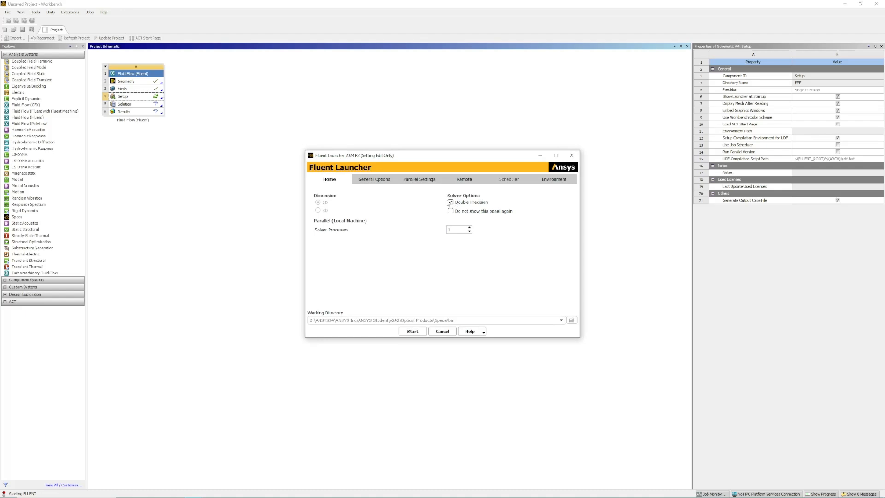
click(469, 228)
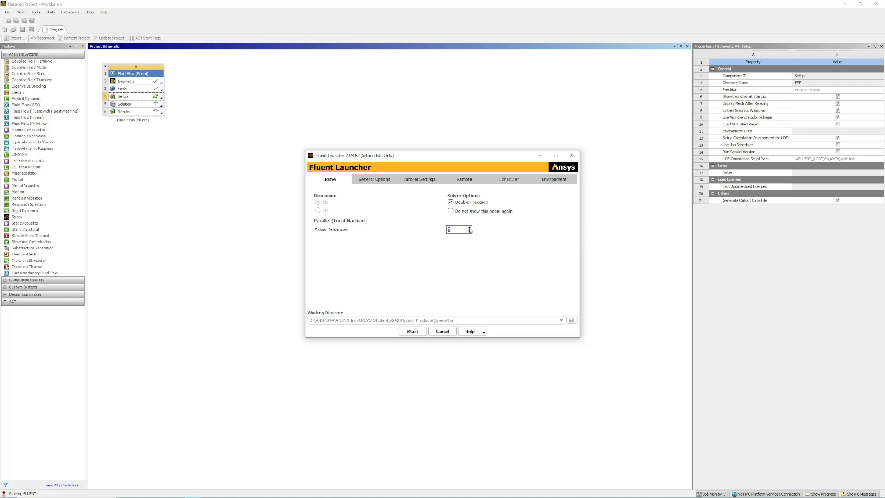
click(412, 331)
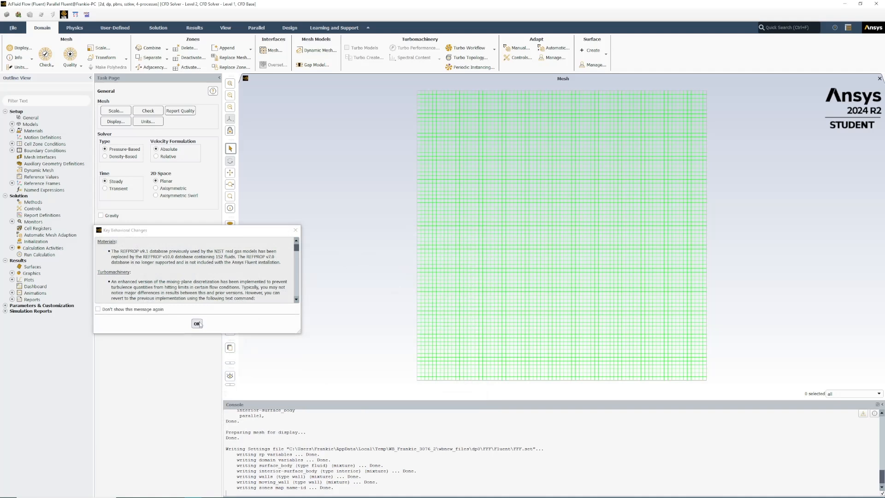
click(194, 322)
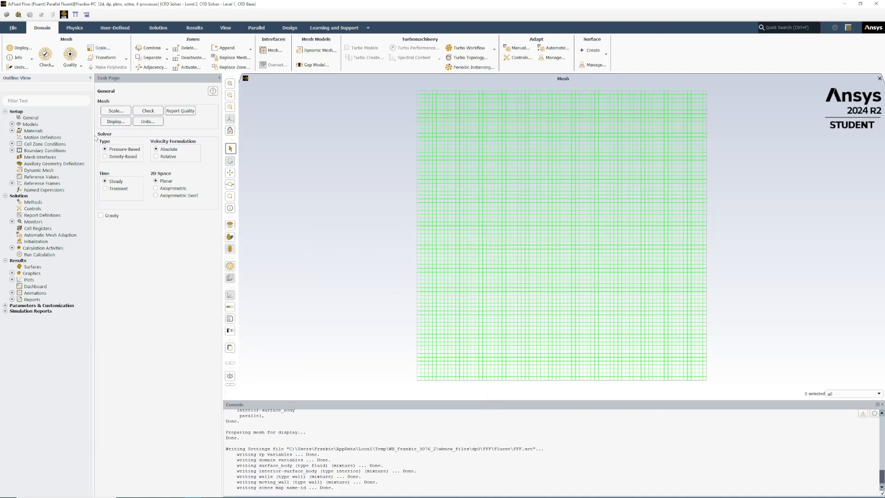
Step: Copy water-liquid from the Fluent database into the case's fluid materials
click(12, 131)
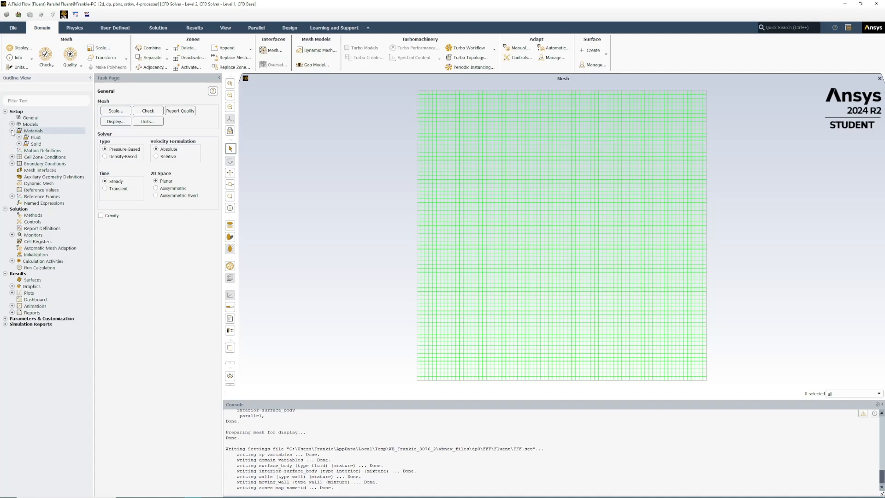
click(19, 138)
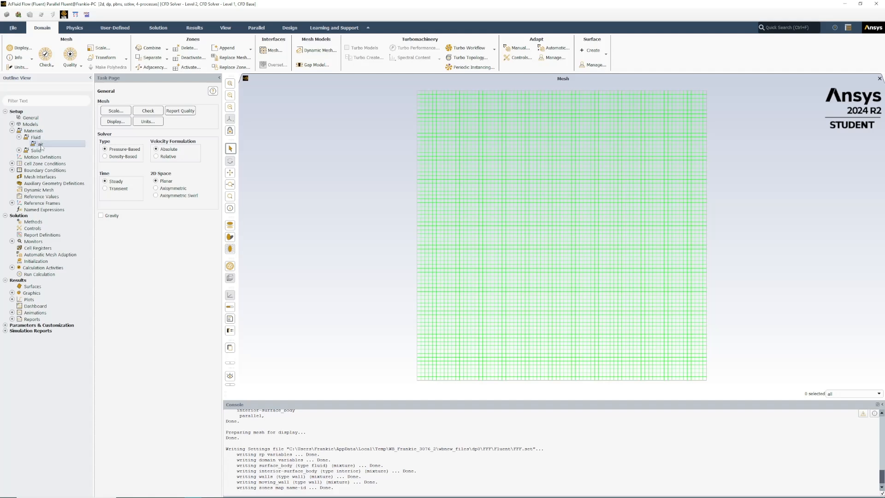
double_click(41, 145)
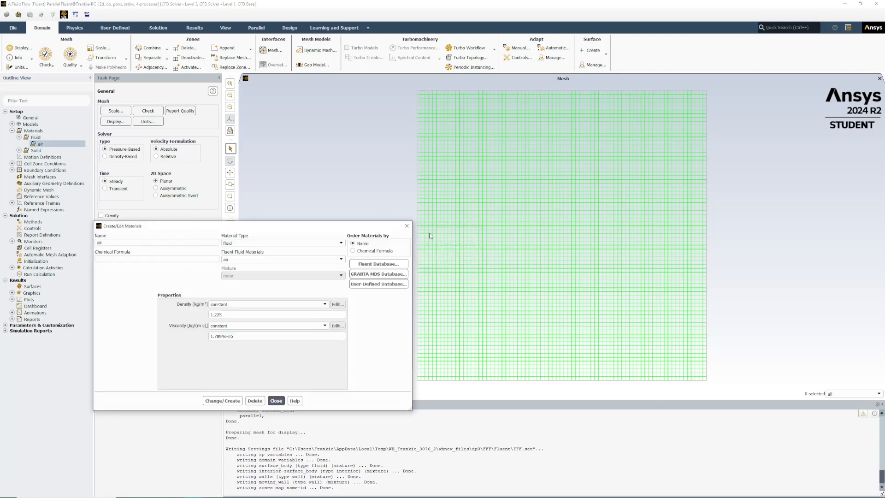
click(371, 266)
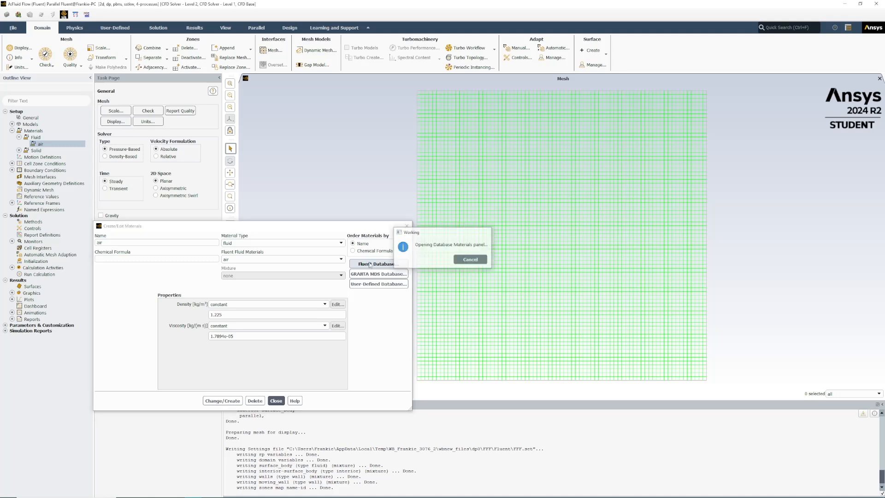
drag(216, 253, 219, 278)
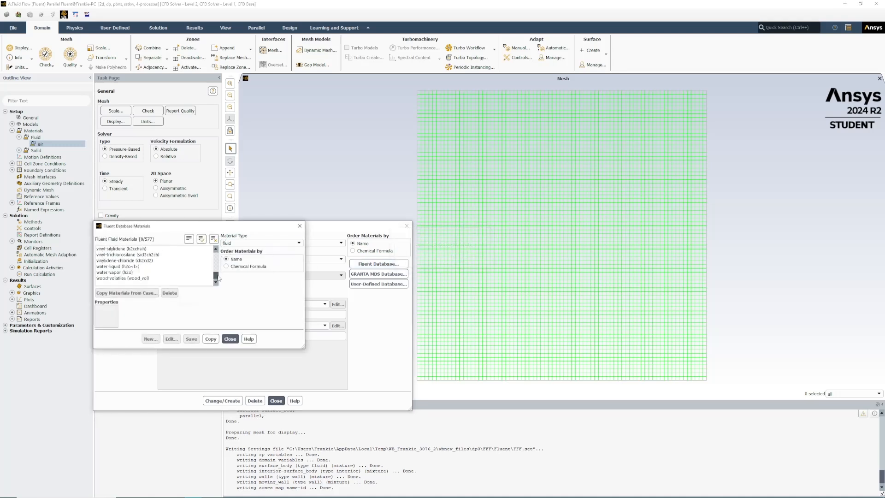
click(132, 267)
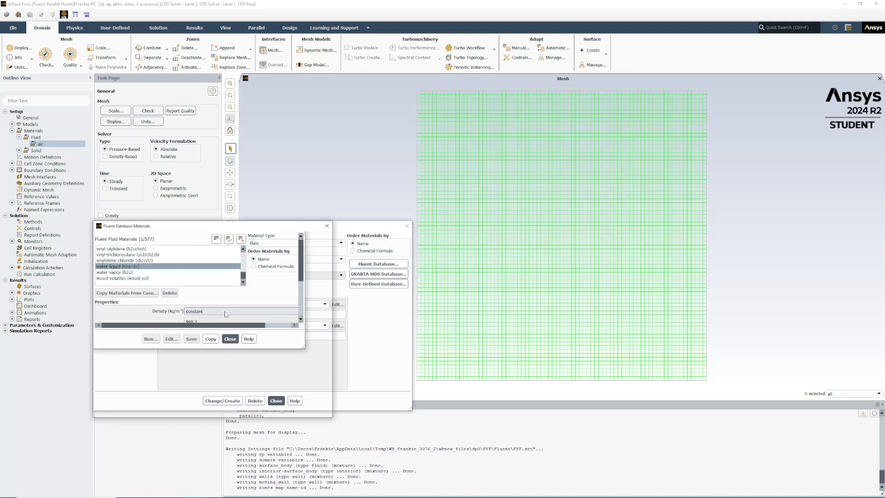
click(225, 409)
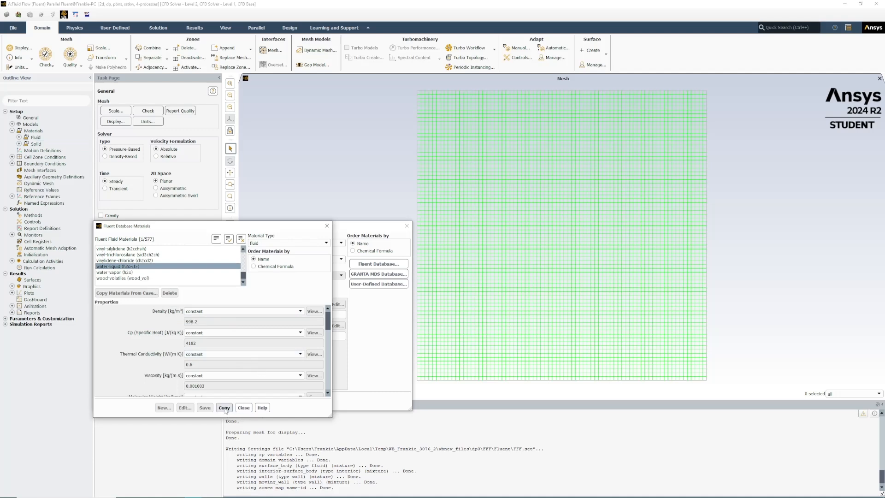
click(245, 409)
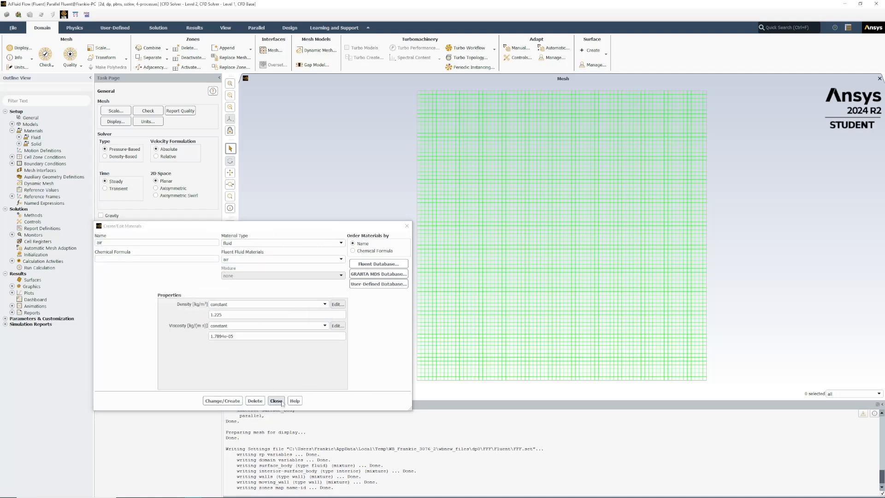
click(282, 402)
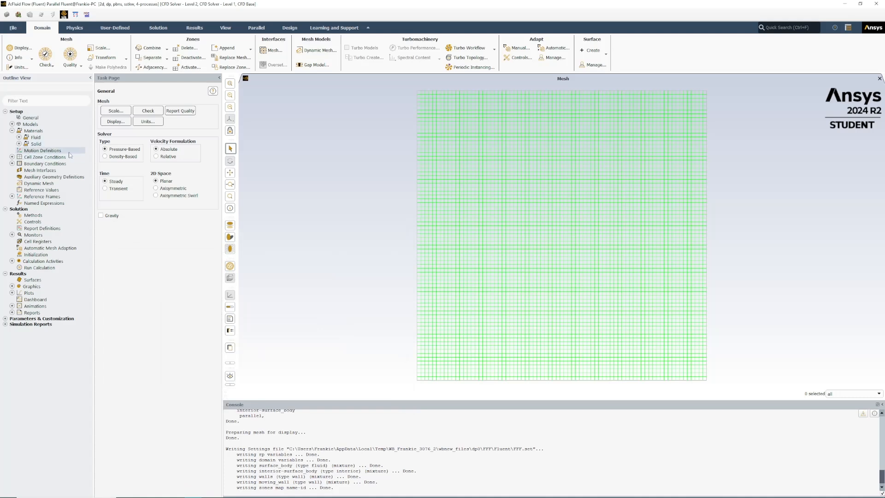
Step: Assign water-liquid as the material of the surface_body fluid cell zone and apply it
click(12, 158)
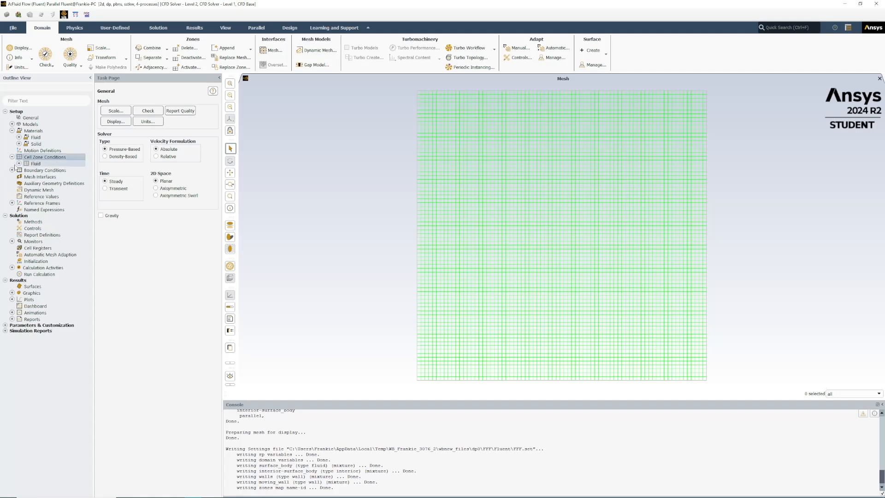
click(19, 164)
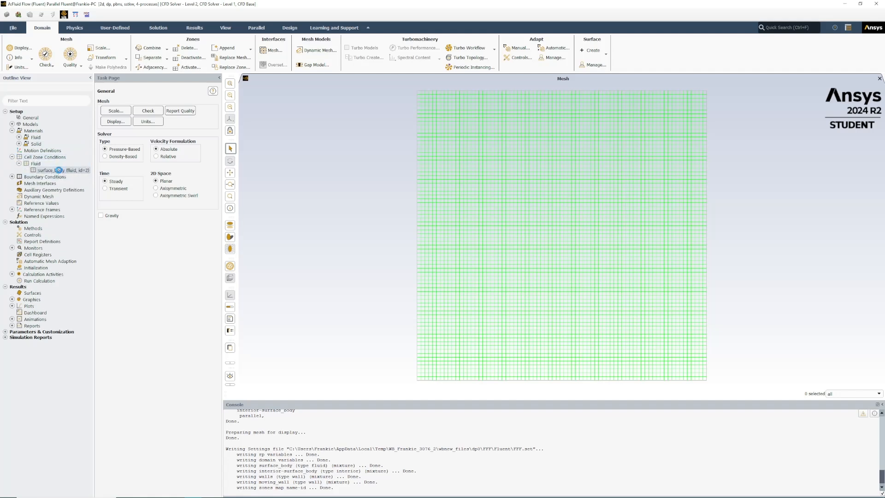
double_click(59, 170)
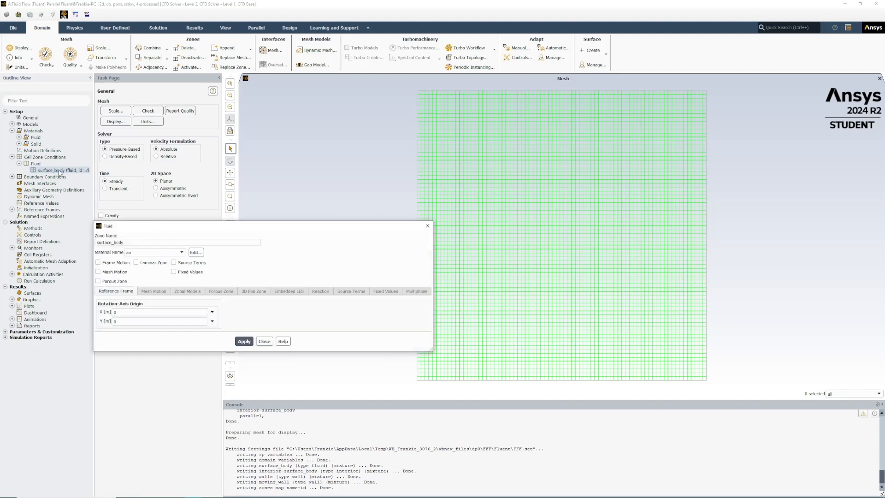
click(176, 252)
click(161, 263)
click(245, 342)
click(247, 342)
click(264, 342)
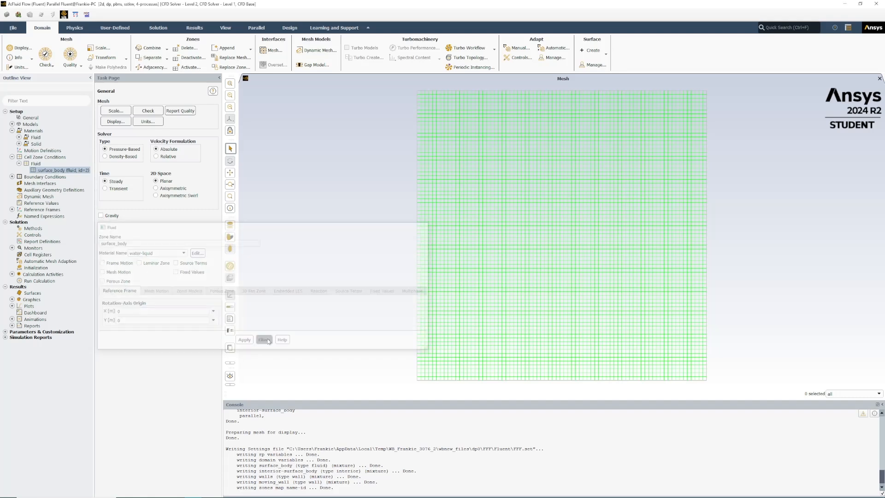
Step: Set the moving_wall boundary to a translational Moving Wall with a speed of 0.1 m/s and apply it
double_click(44, 177)
click(202, 108)
click(231, 137)
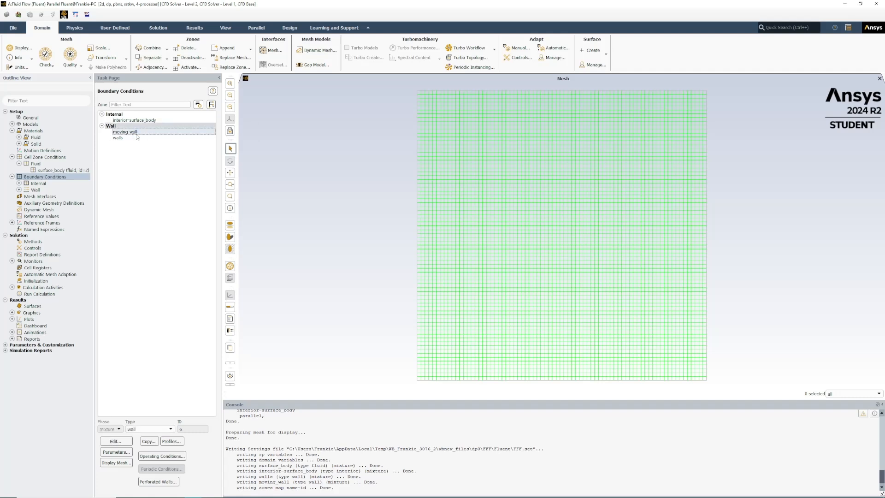
double_click(135, 133)
drag(303, 220, 527, 135)
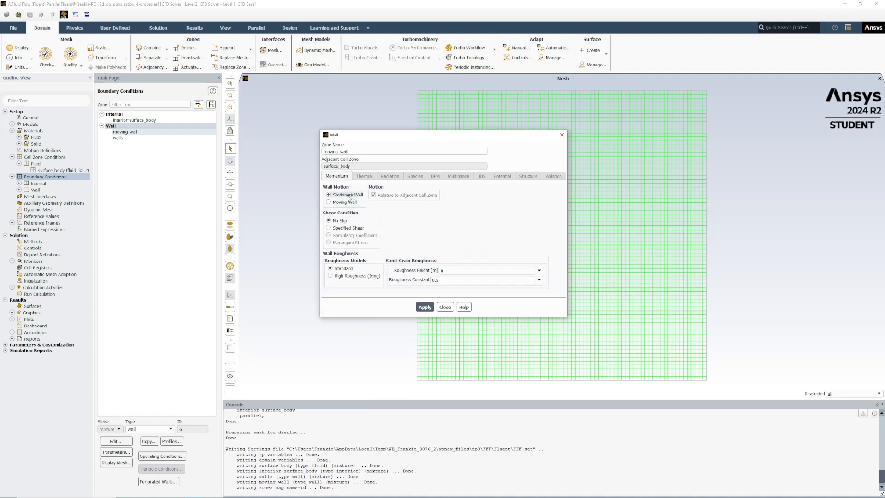
click(337, 202)
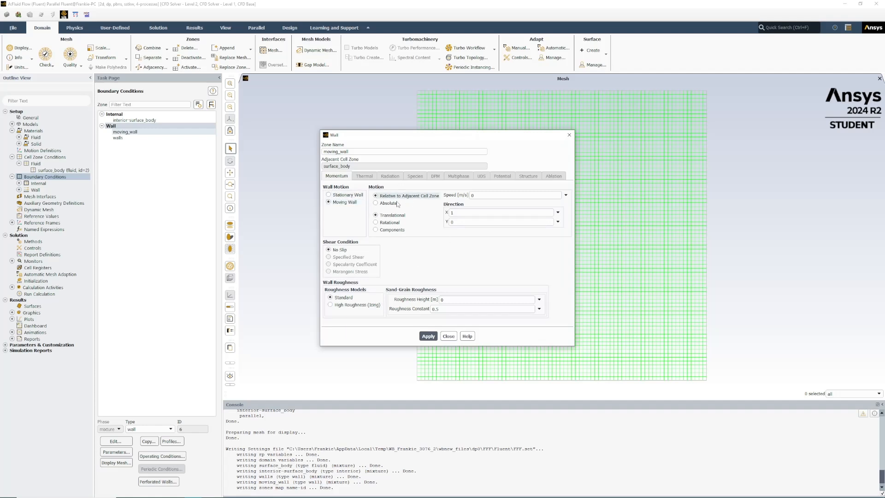
click(453, 190)
text(0.1)
click(428, 336)
click(449, 337)
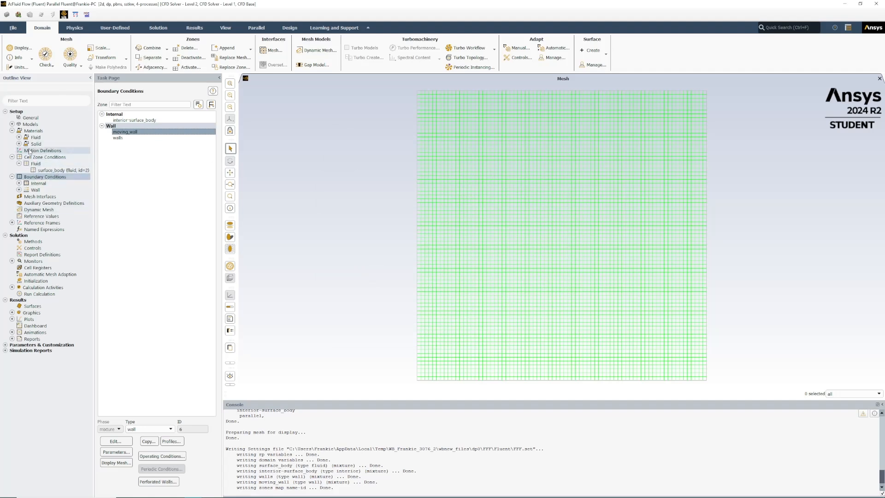
Step: Review the density and viscosity of water-liquid and recheck the motion settings of the moving_wall boundary
click(19, 138)
double_click(51, 151)
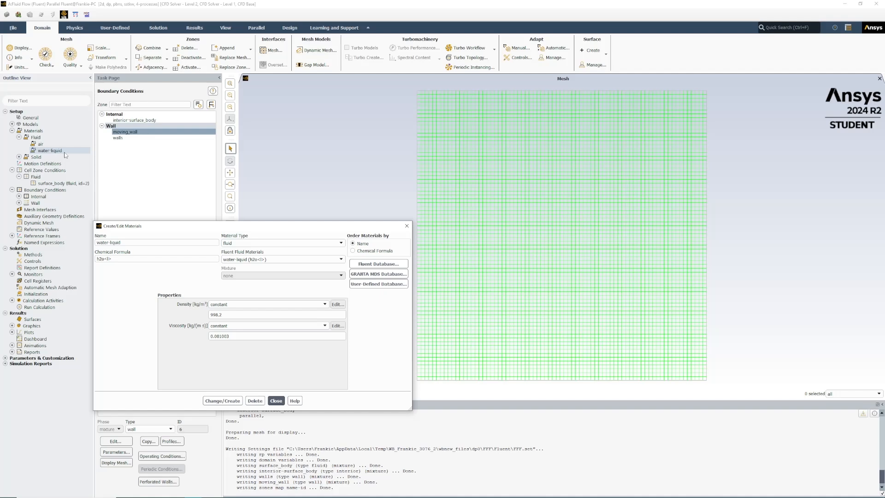
click(407, 225)
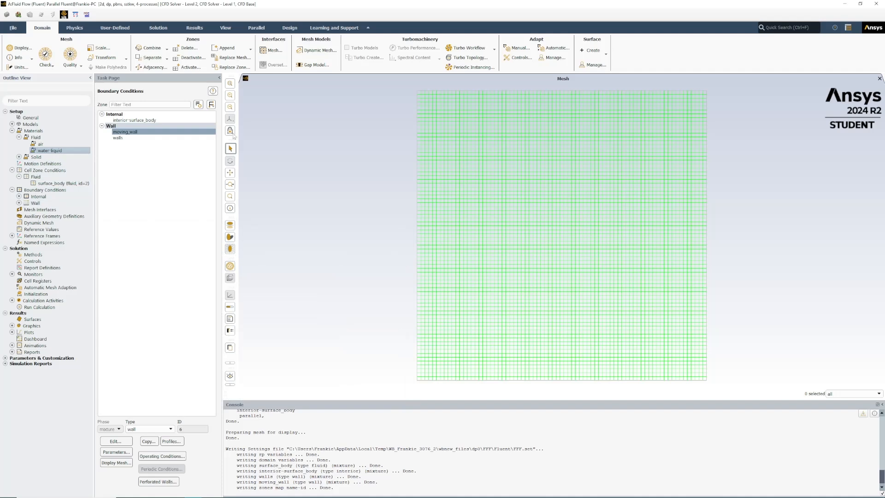
double_click(158, 133)
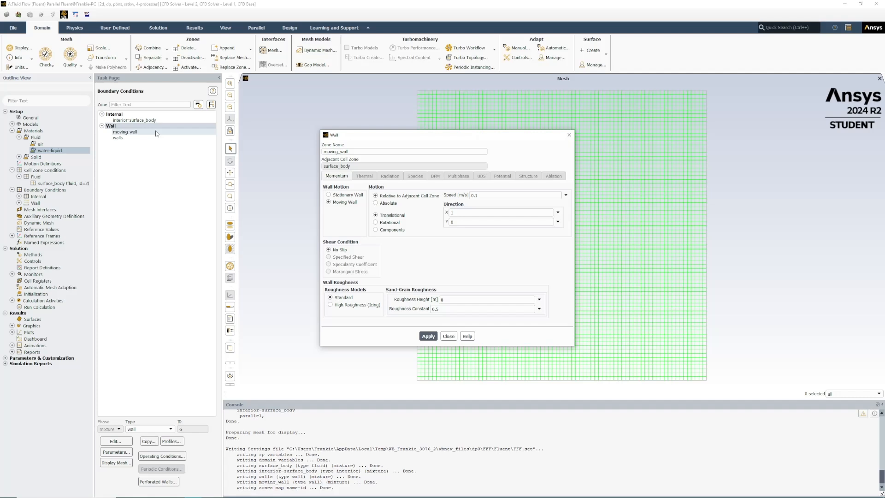
click(157, 133)
click(430, 337)
click(450, 337)
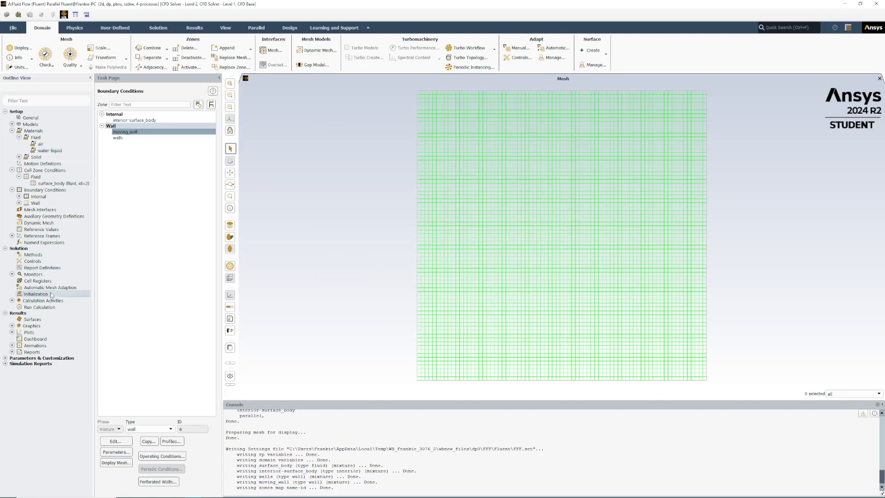
Step: Initialize the solution with Hybrid Initialization and run the calculation with 200 iterations
double_click(51, 295)
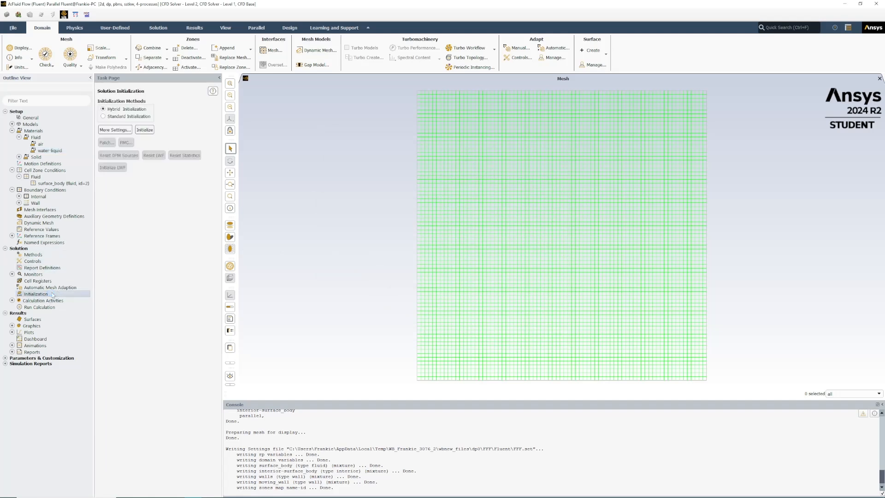
click(145, 131)
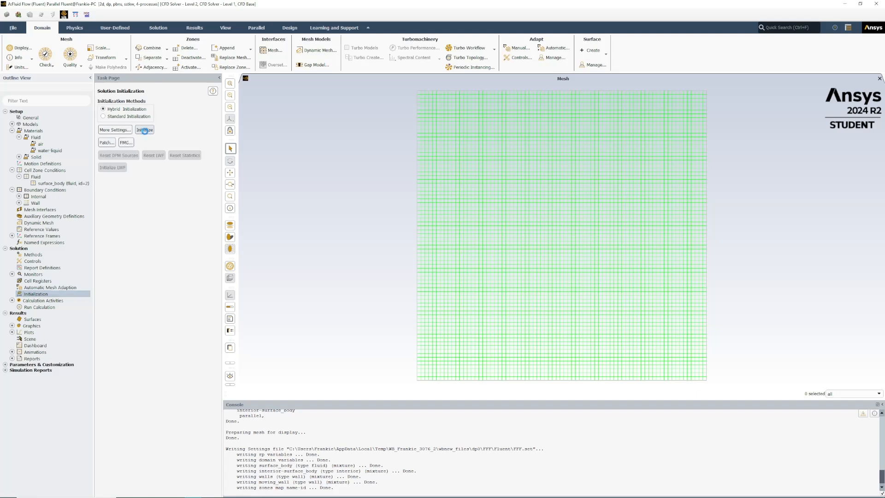
double_click(39, 307)
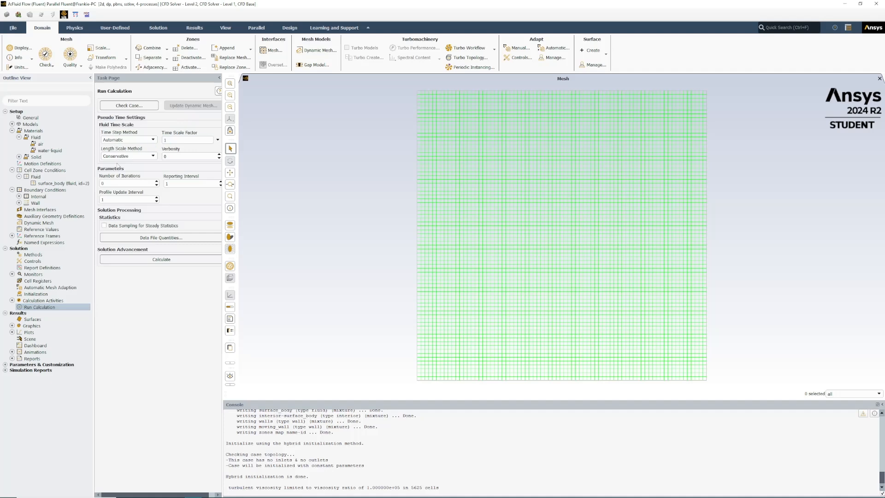
text(200)
click(157, 259)
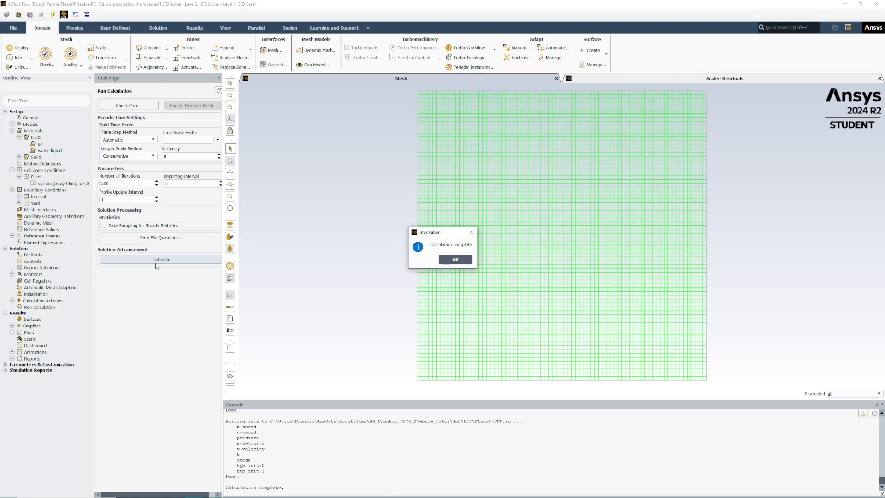
click(456, 259)
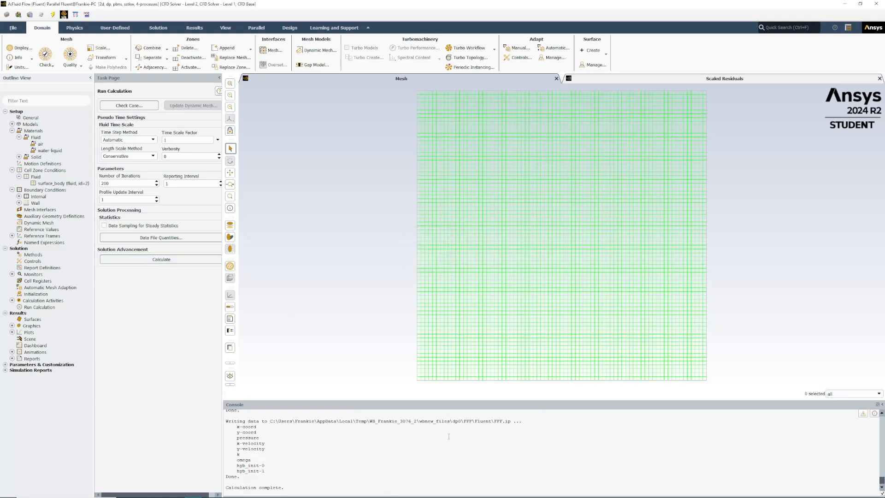
Step: Examine the last iterations in the console and the scaled residuals plot to check convergence
scroll(441, 451, up, 4)
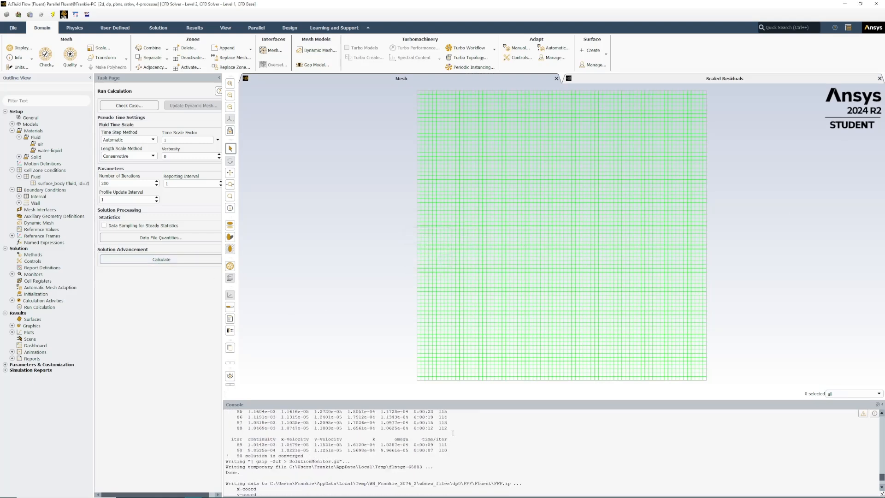
click(677, 79)
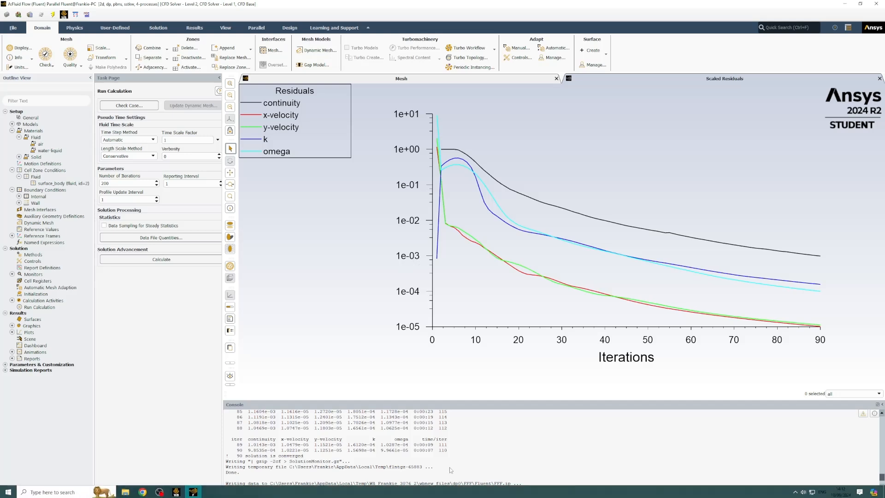
drag(449, 453, 228, 453)
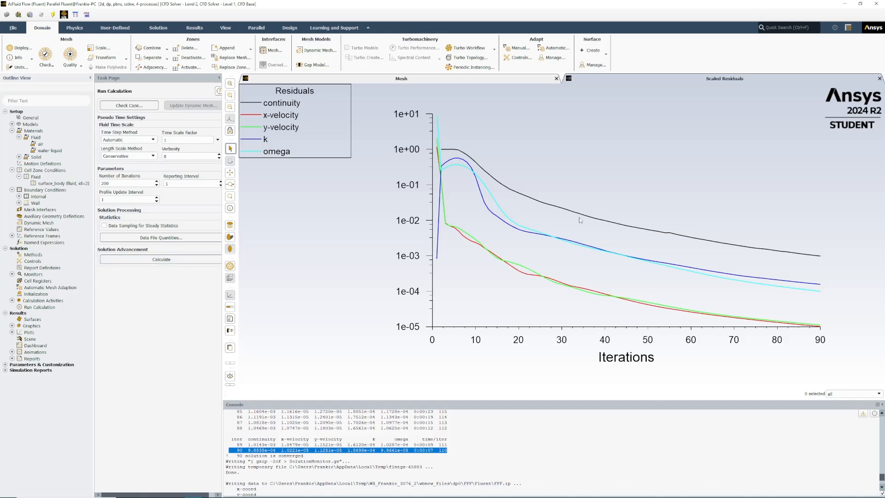
click(497, 79)
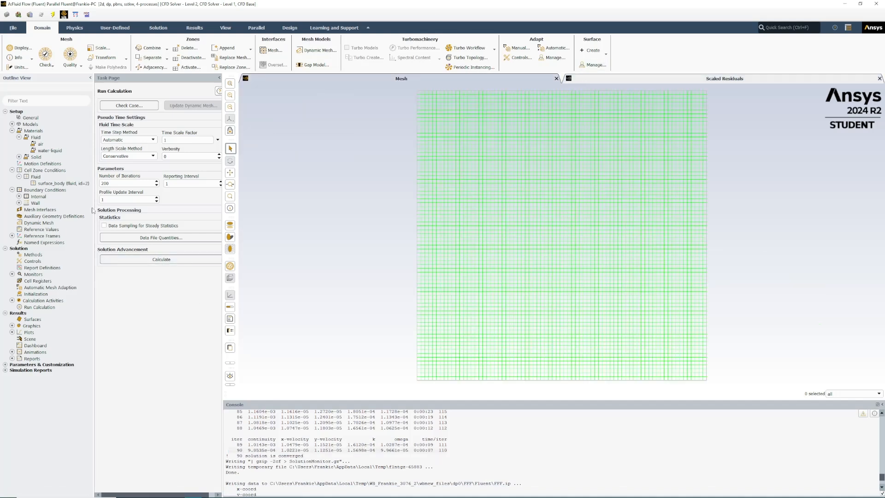
Step: Create and display a filled contour plot of velocity magnitude for the cavity
click(12, 326)
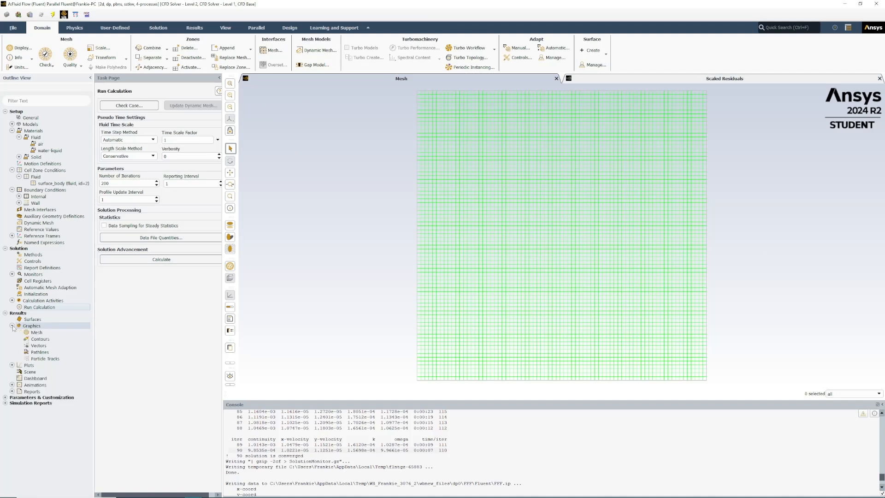
double_click(47, 341)
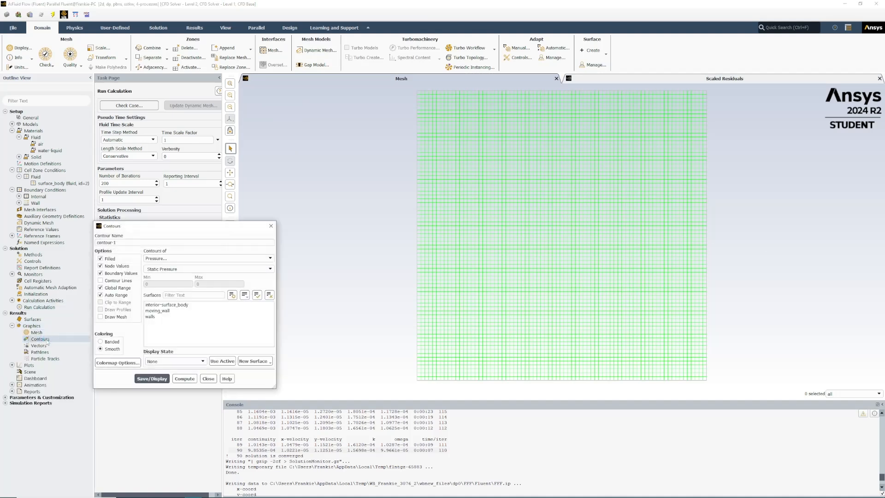
click(171, 258)
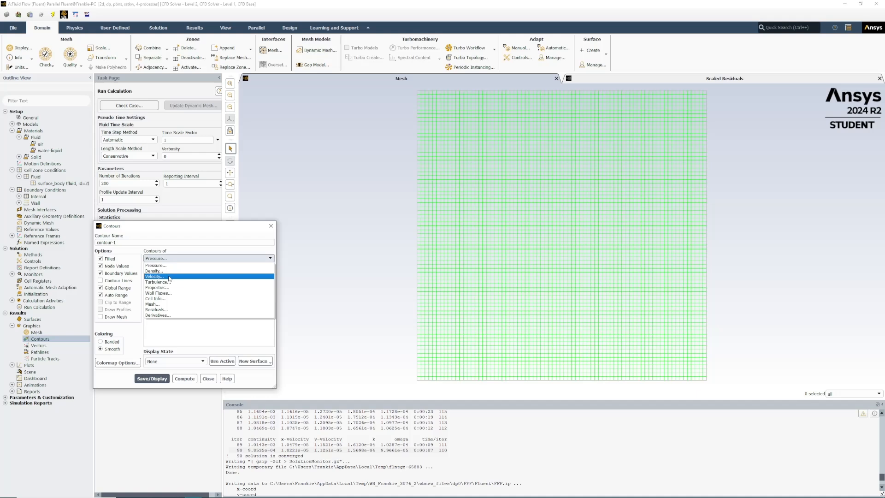
click(169, 276)
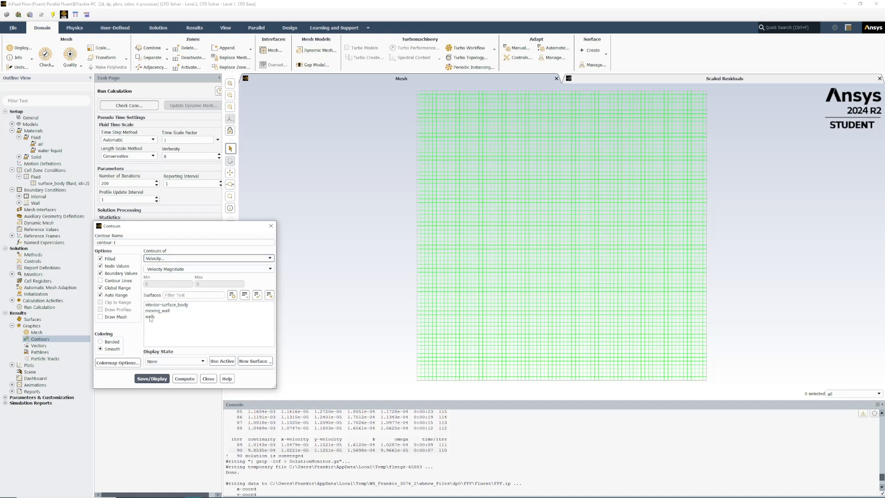
click(159, 379)
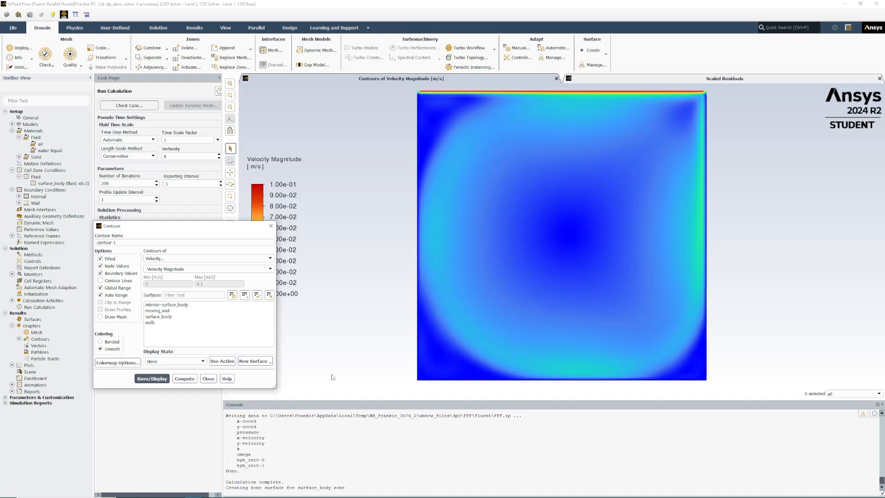
click(209, 378)
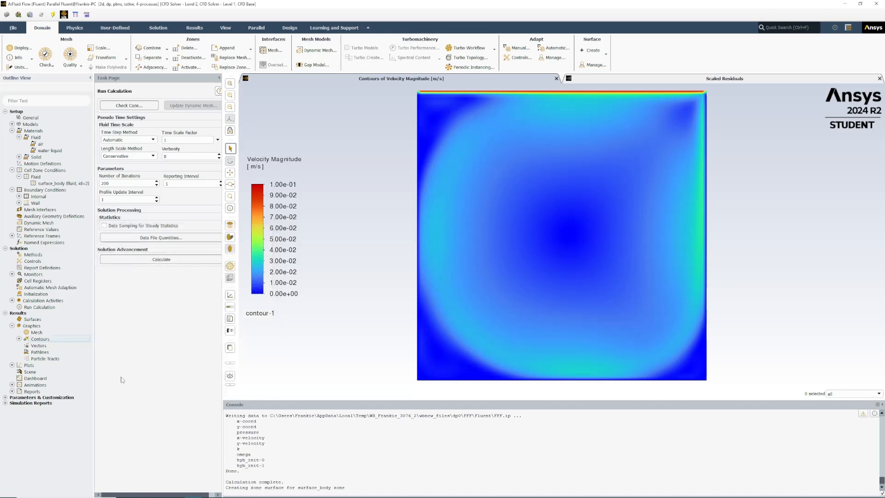
Step: Create and display a plot of velocity vectors colored by velocity magnitude
double_click(41, 345)
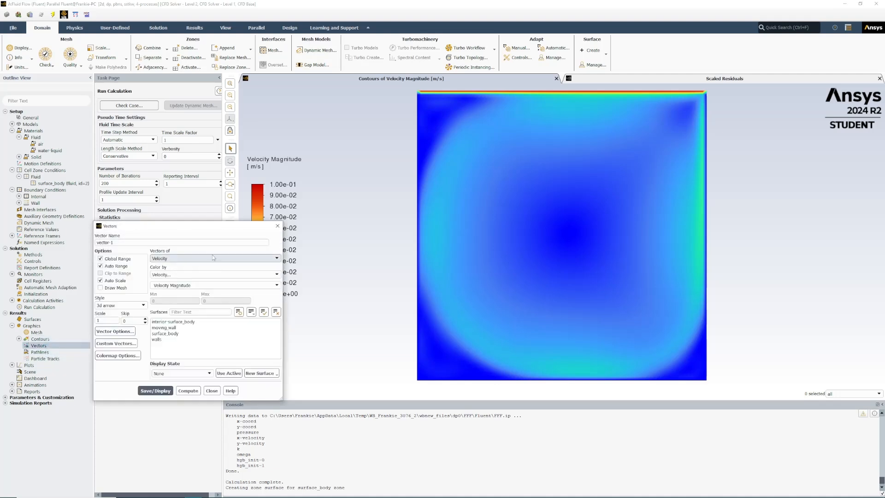
click(157, 390)
click(158, 391)
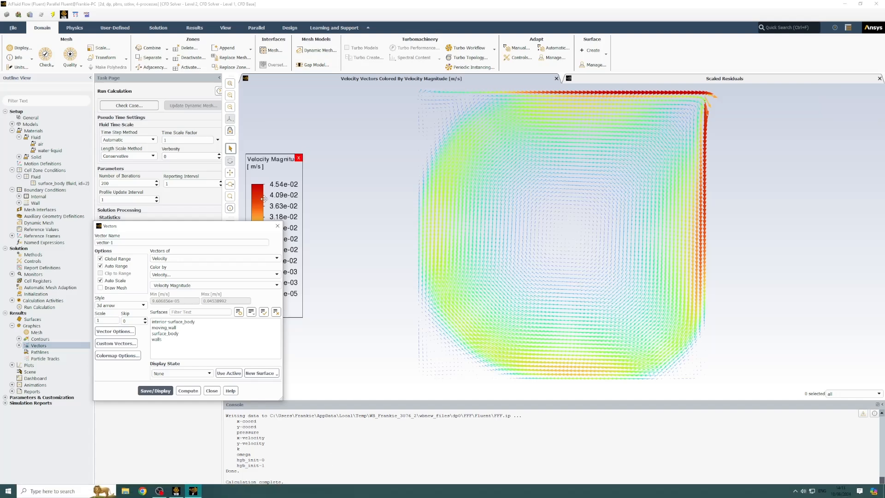
click(277, 226)
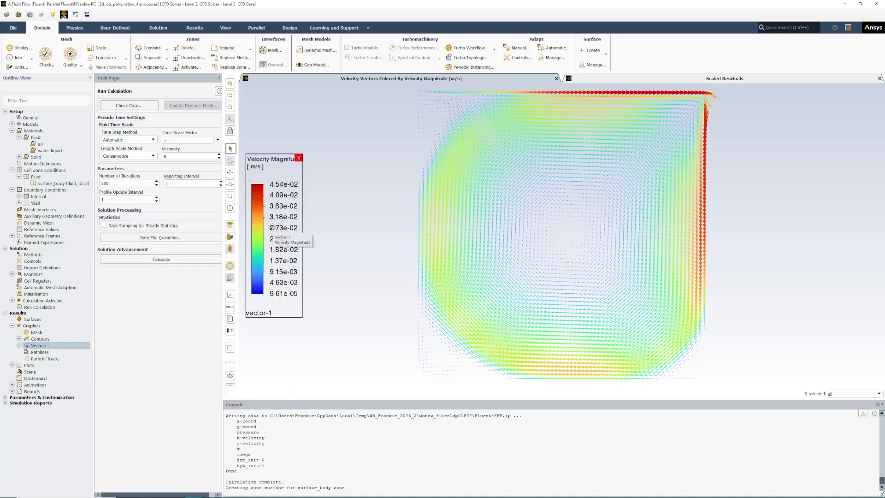
mouse_move(140, 494)
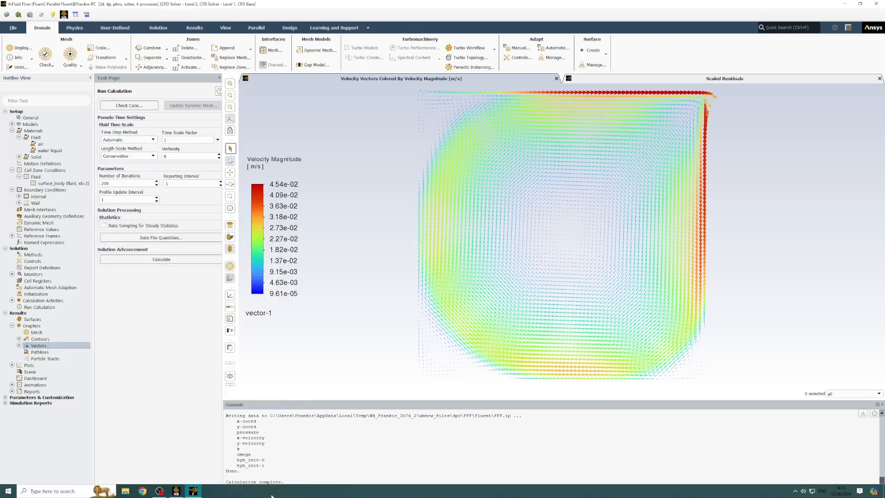